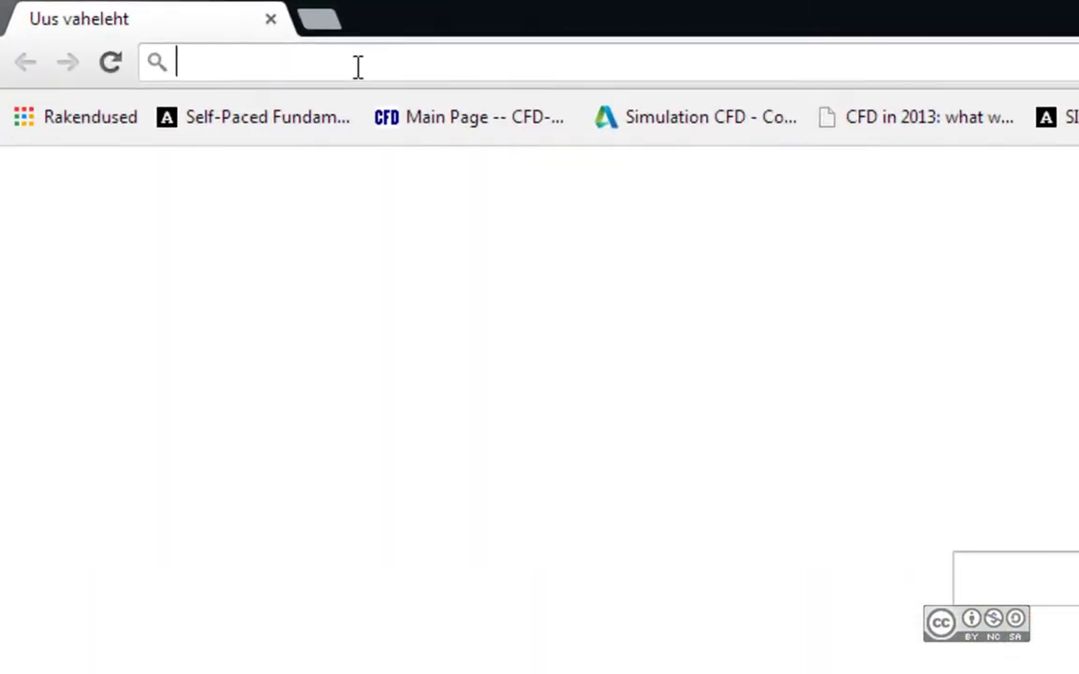
Step: Go to 360.autodesk.com in Chrome's address bar
{"action": "type", "text": "36"}
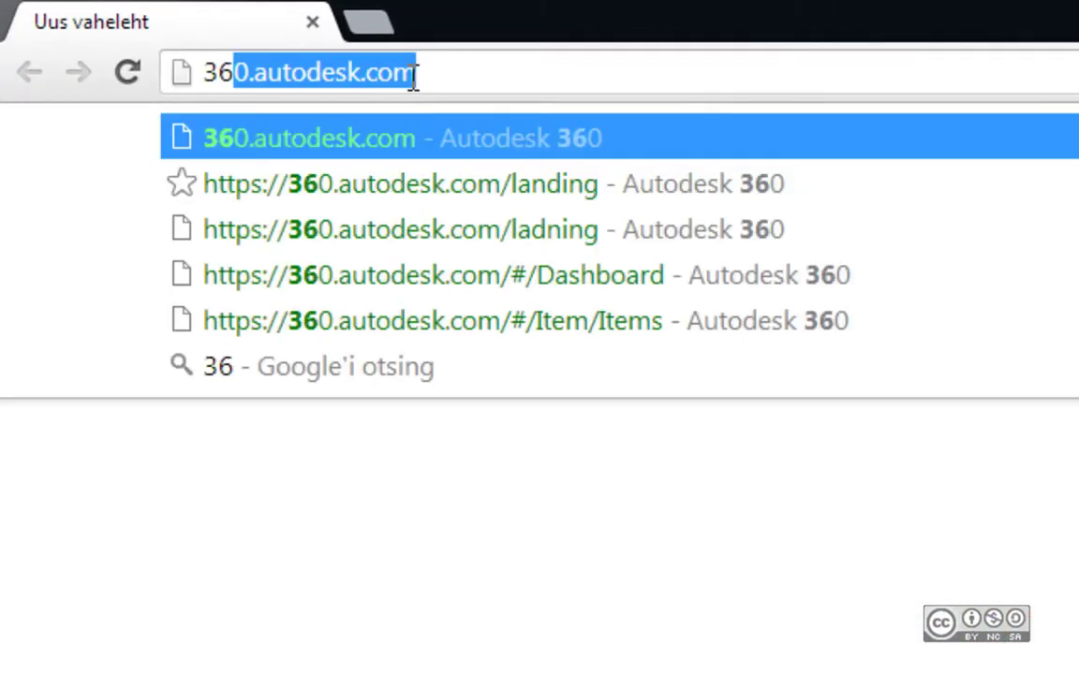
{"action": "type", "text": "0.autodesk.com"}
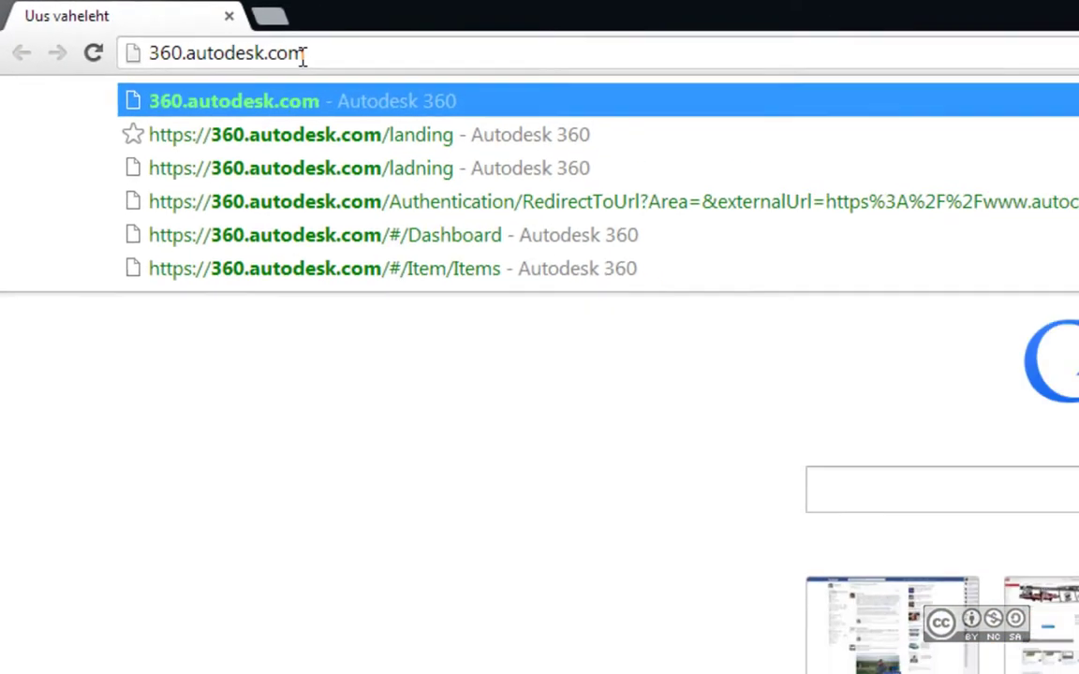
{"action": "key", "text": "Return"}
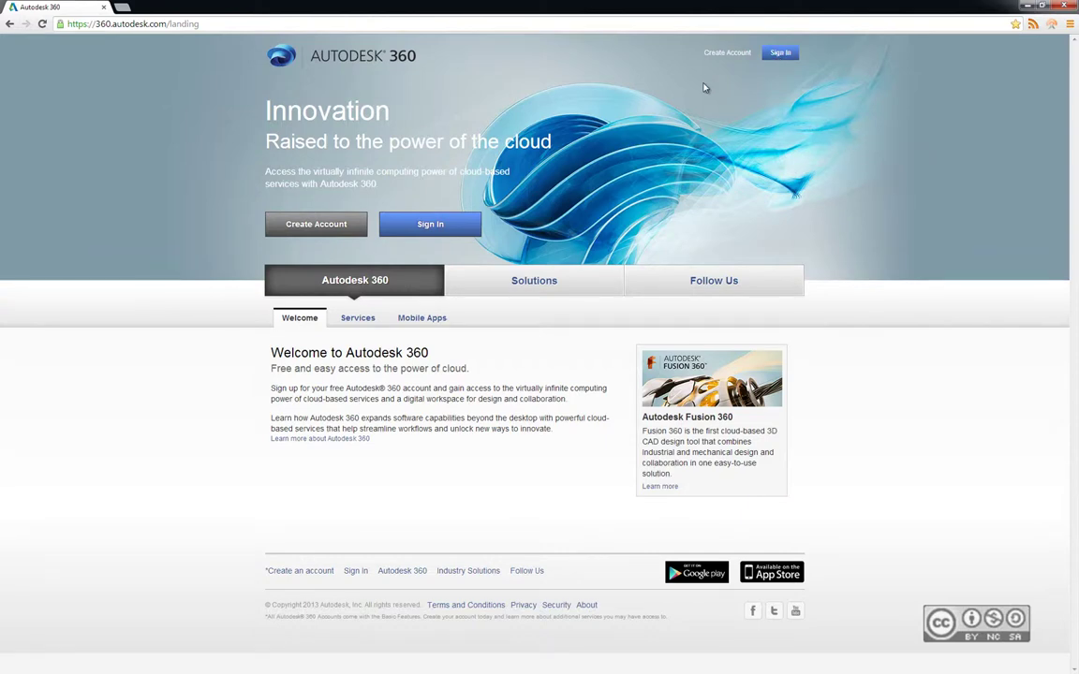
Step: Start Create Account on the landing page and put the cursor in the Autodesk ID field
{"action": "left_click", "coordinate": [725, 53]}
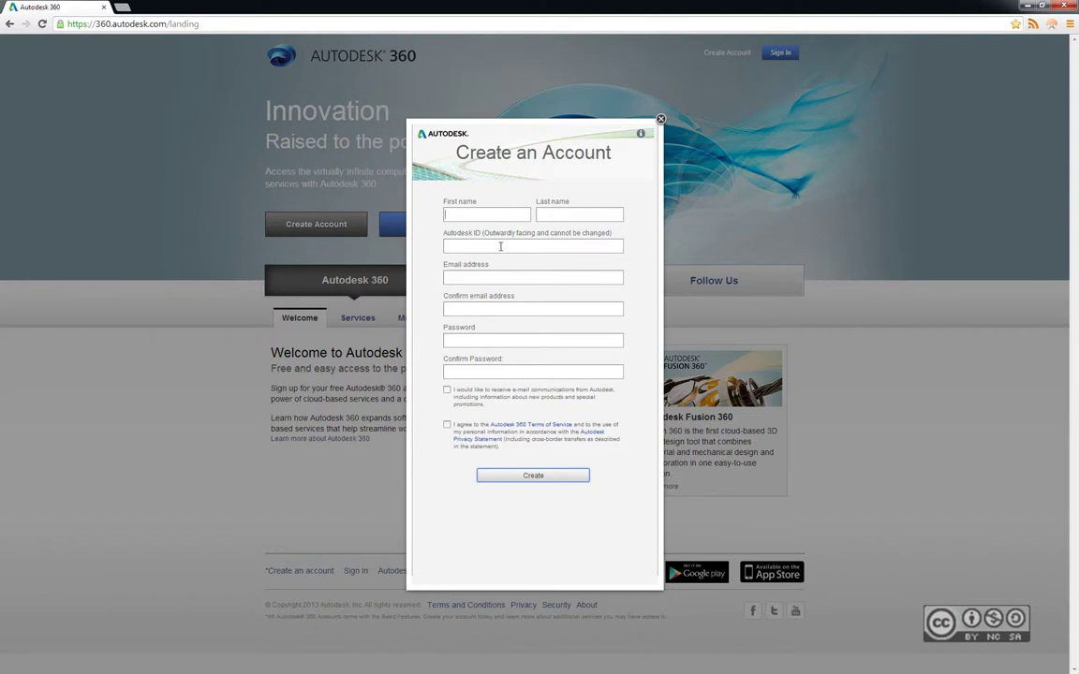
{"action": "left_click", "coordinate": [509, 244]}
Step: Dismiss the account form and sign in with the existing Autodesk ID and password
{"action": "left_click", "coordinate": [661, 122]}
{"action": "left_click", "coordinate": [783, 54]}
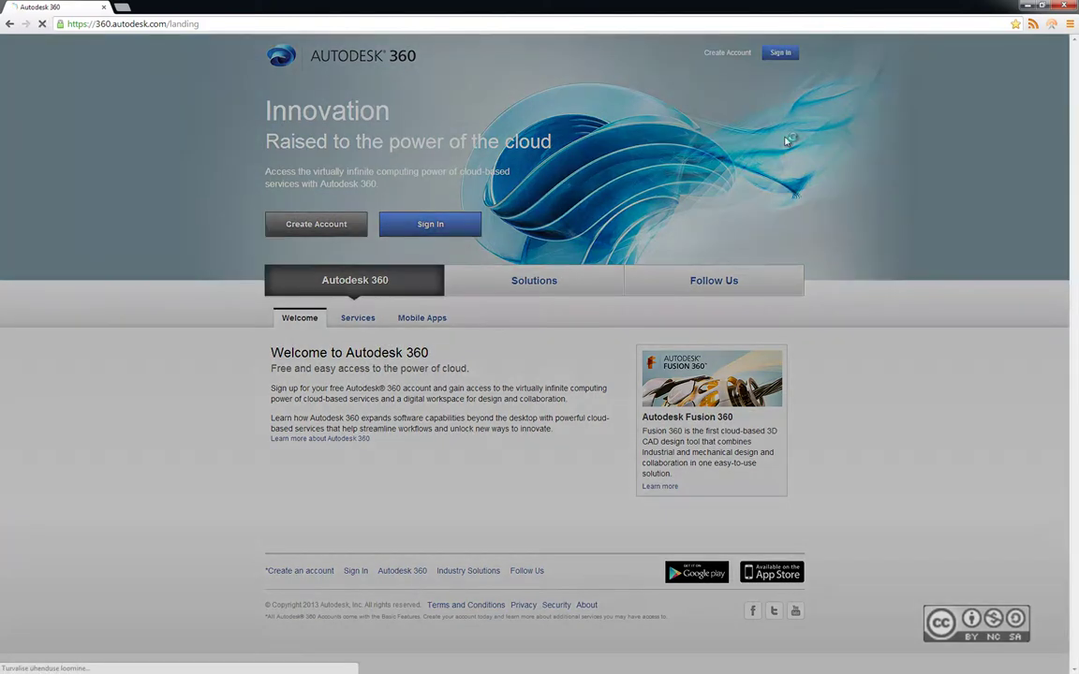
{"action": "left_click", "coordinate": [509, 315]}
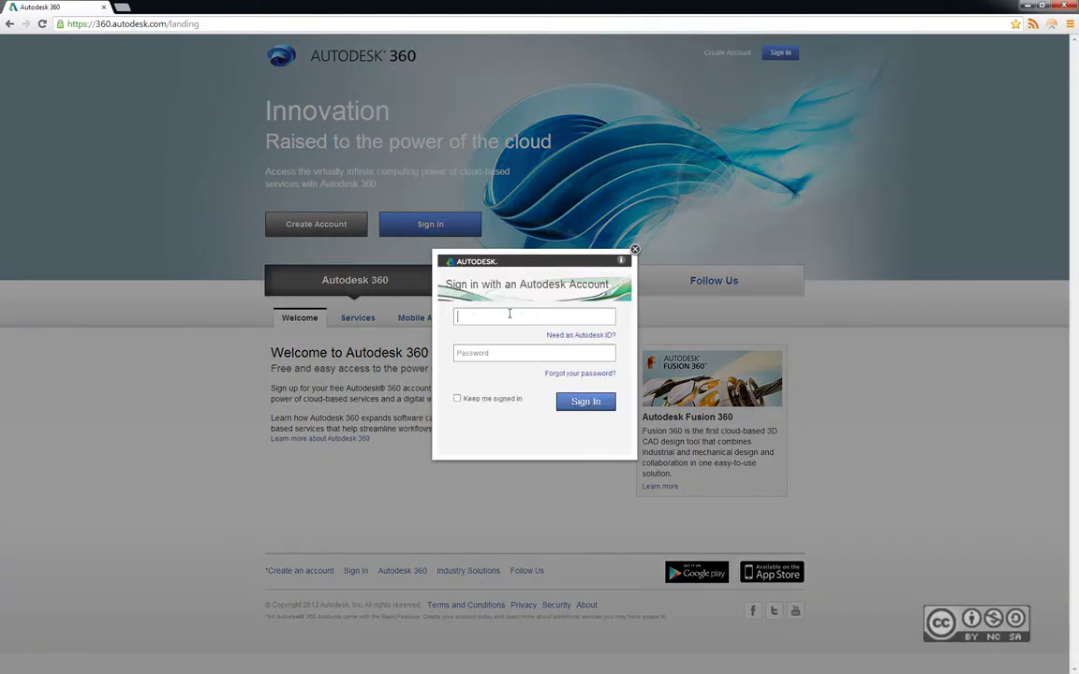
{"action": "type", "text": "raidop"}
{"action": "key", "text": "Tab"}
{"action": "type", "text": "********"}
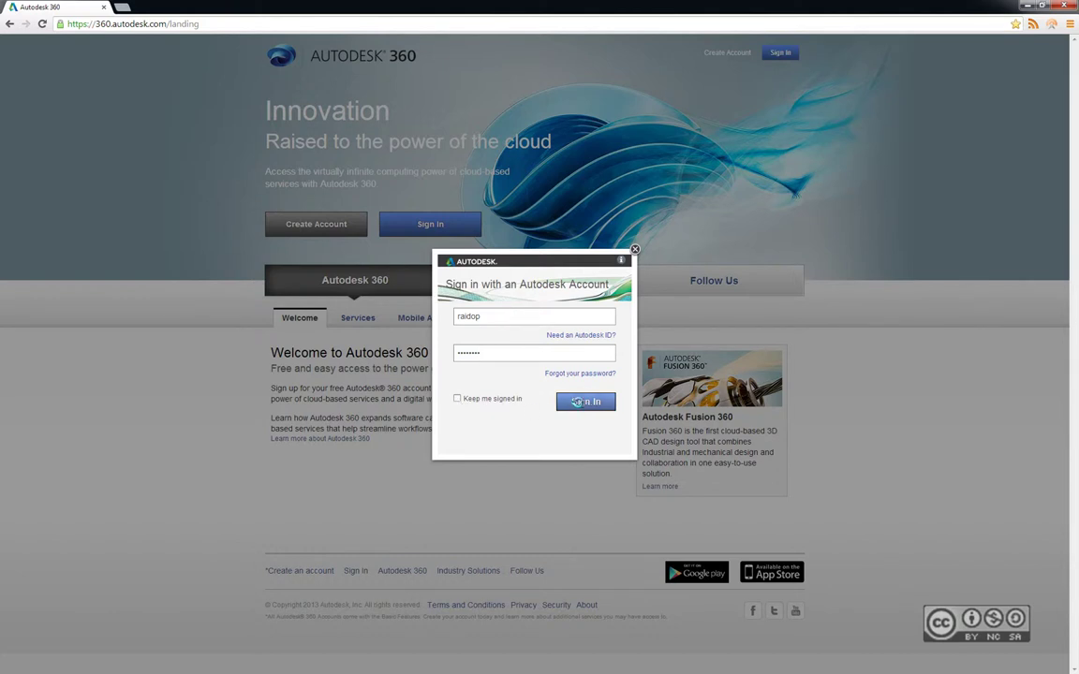
{"action": "left_click", "coordinate": [580, 405]}
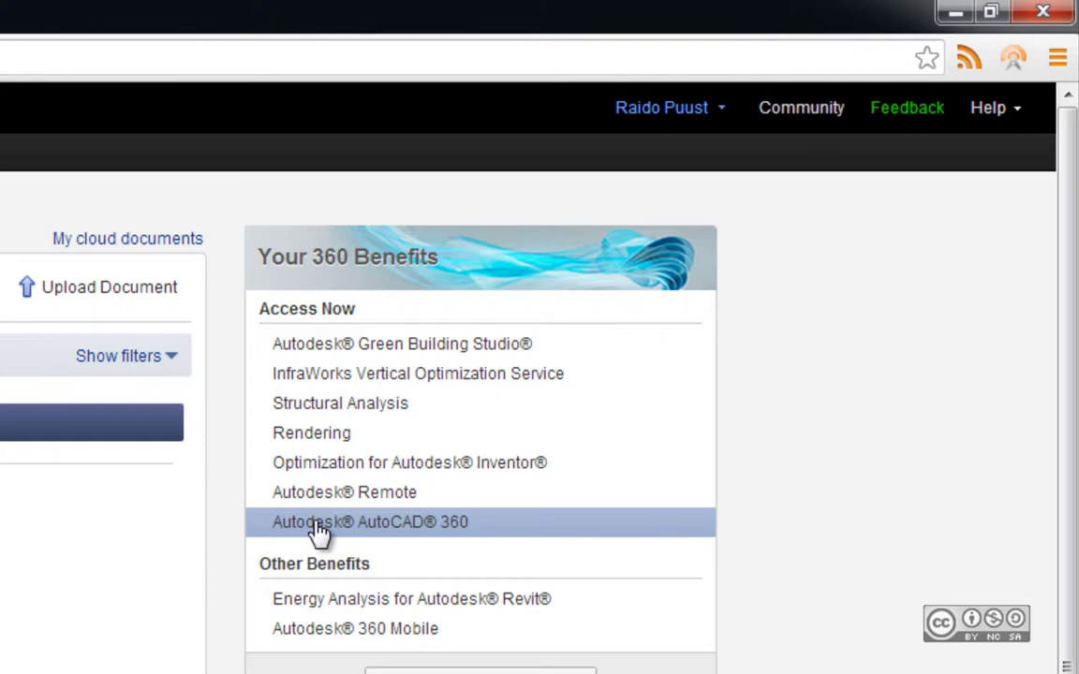
Step: Open app.autocad360.com in a new browser tab
{"action": "key", "text": "ctrl+t"}
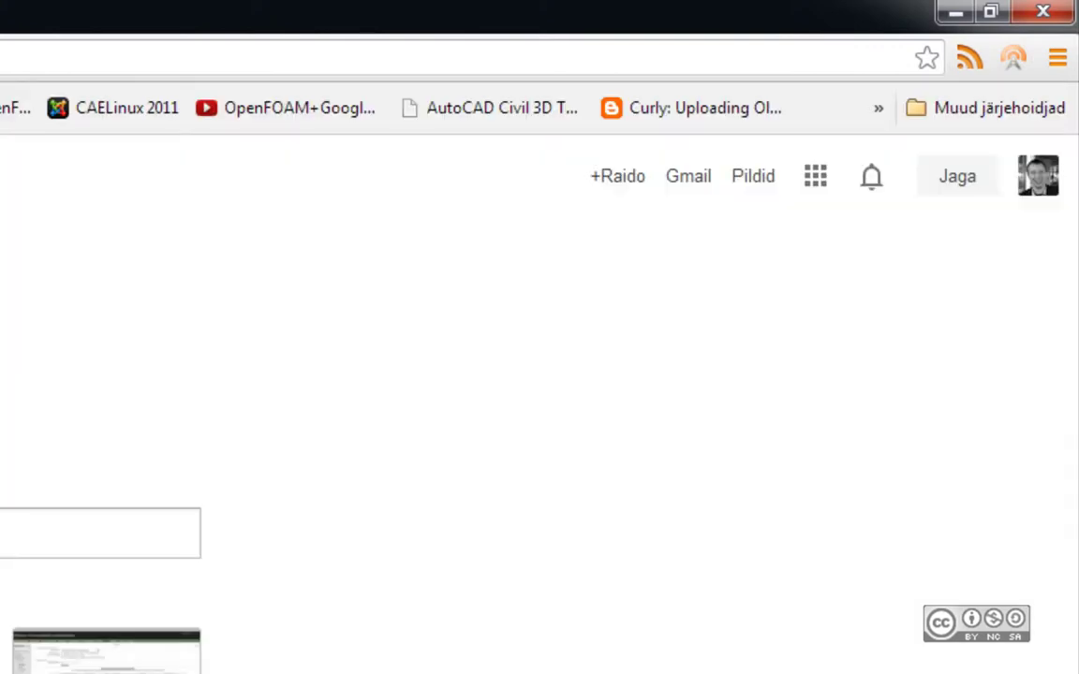
{"action": "type", "text": "app"}
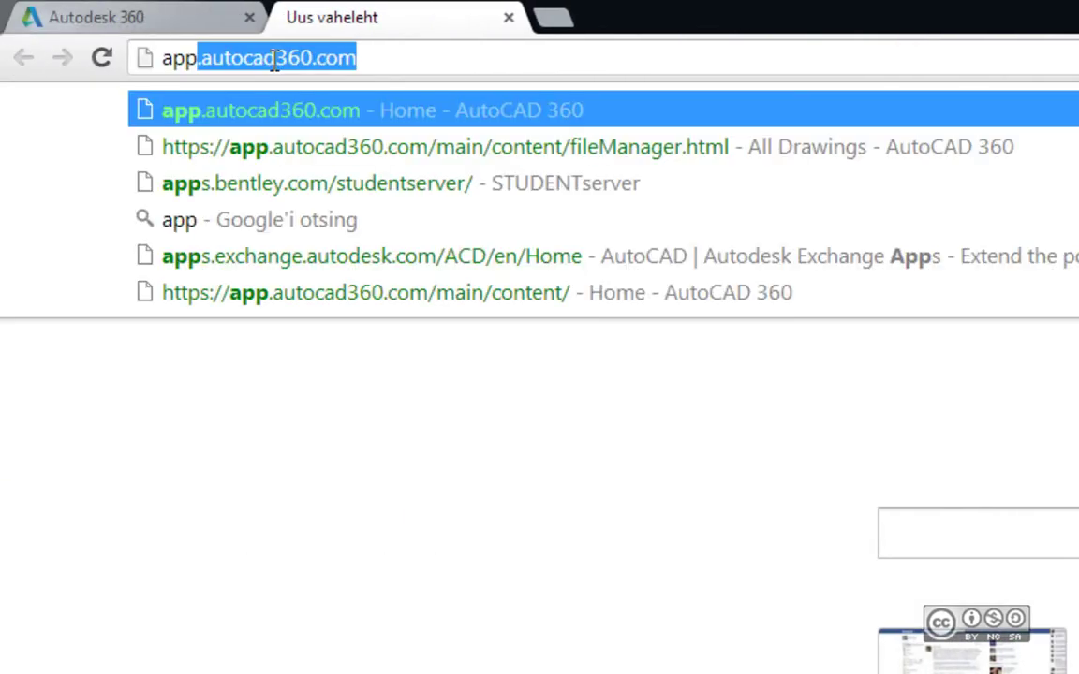
{"action": "type", "text": "."}
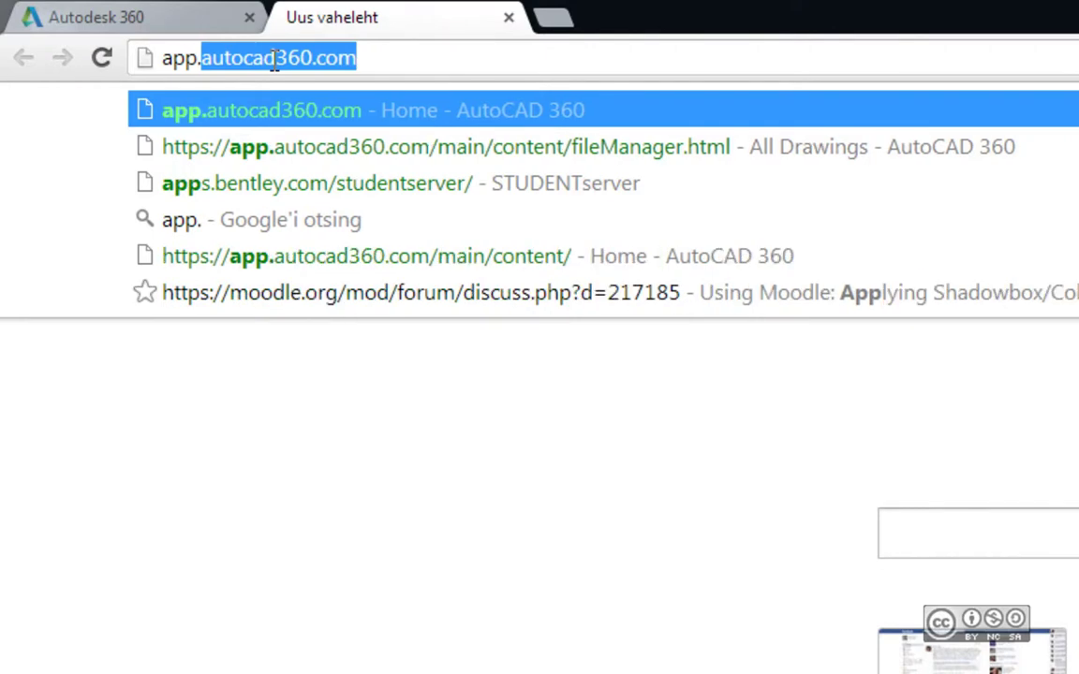
{"action": "type", "text": "autocad360"}
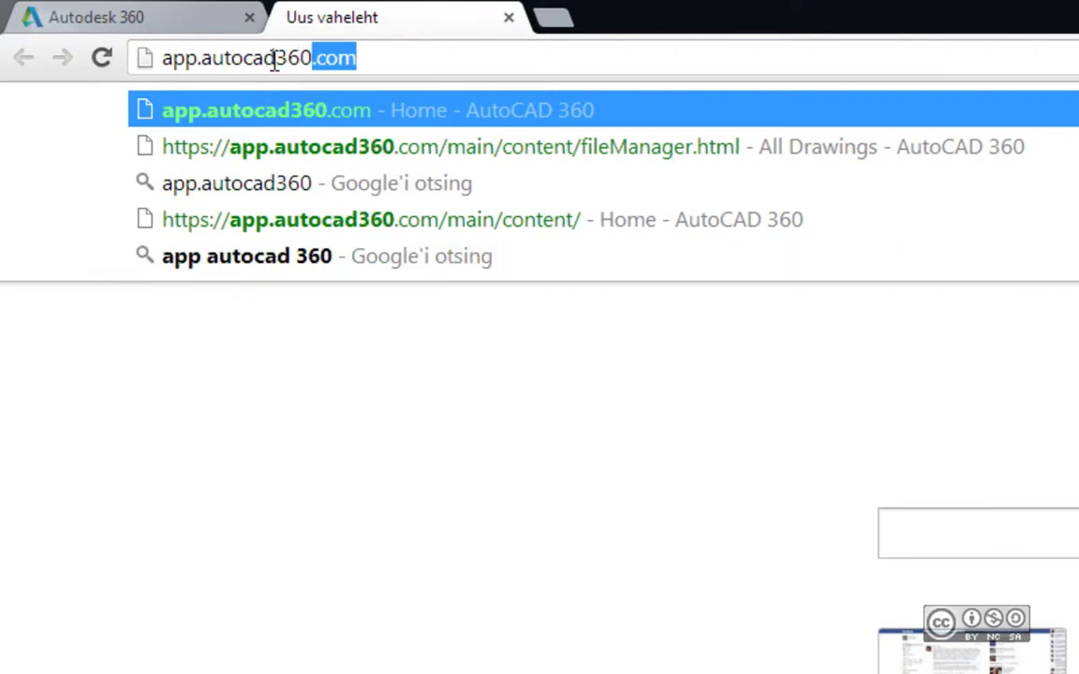
{"action": "type", "text": ".com"}
{"action": "key", "text": "Return"}
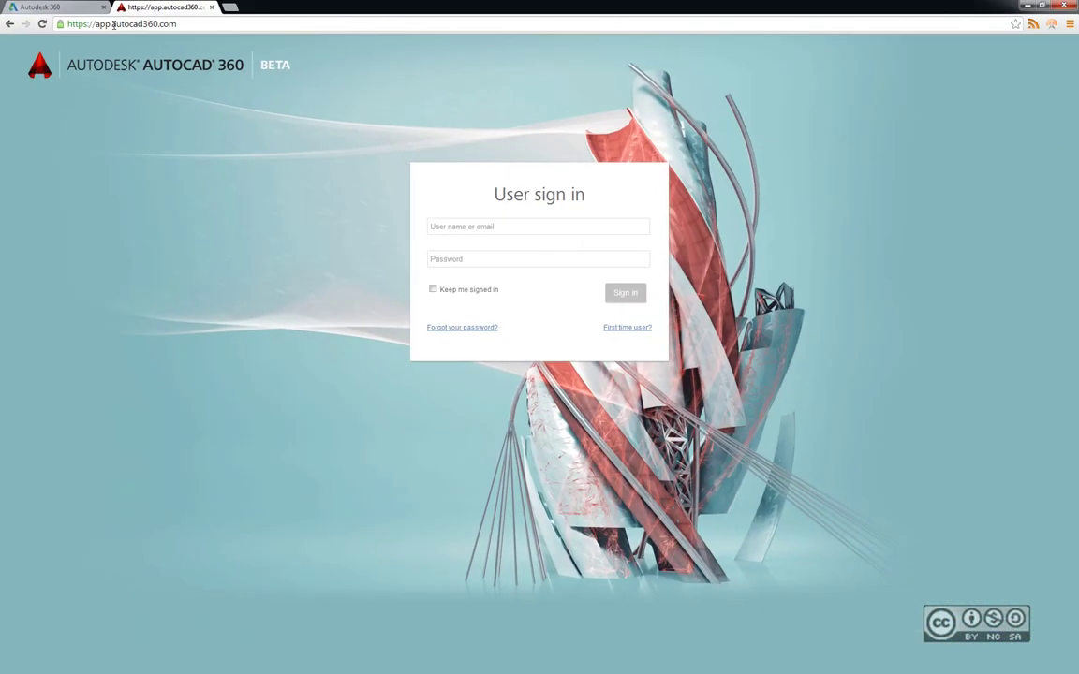
Step: Sign in to AutoCAD 360 with the account username and password
{"action": "left_click", "coordinate": [515, 225]}
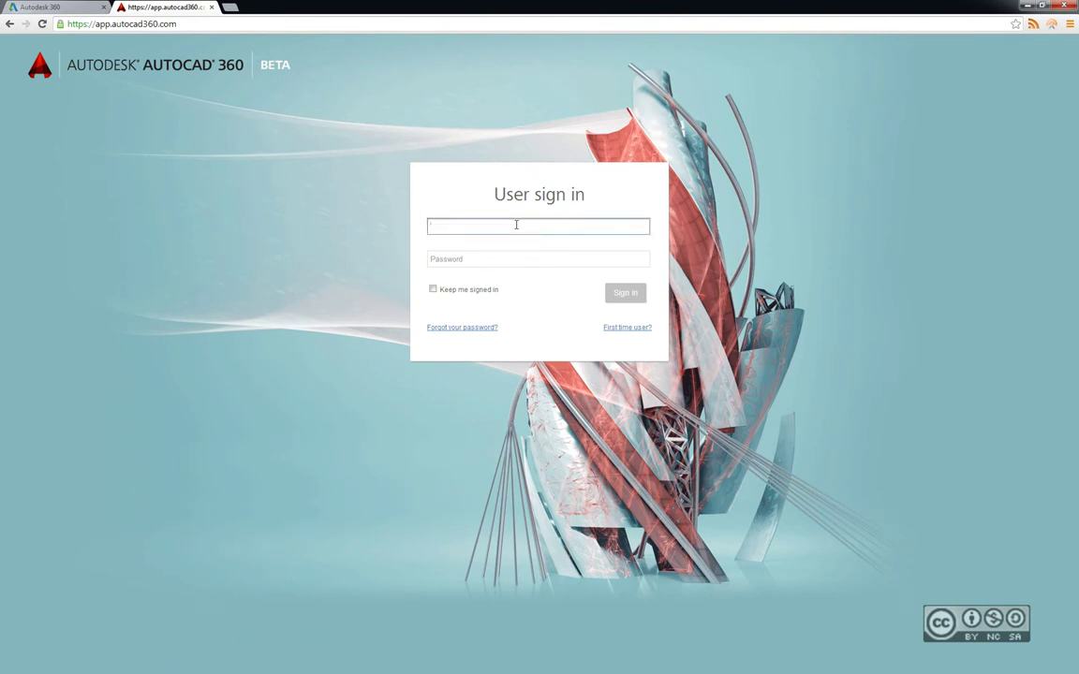
{"action": "type", "text": "raidop"}
{"action": "key", "text": "Tab"}
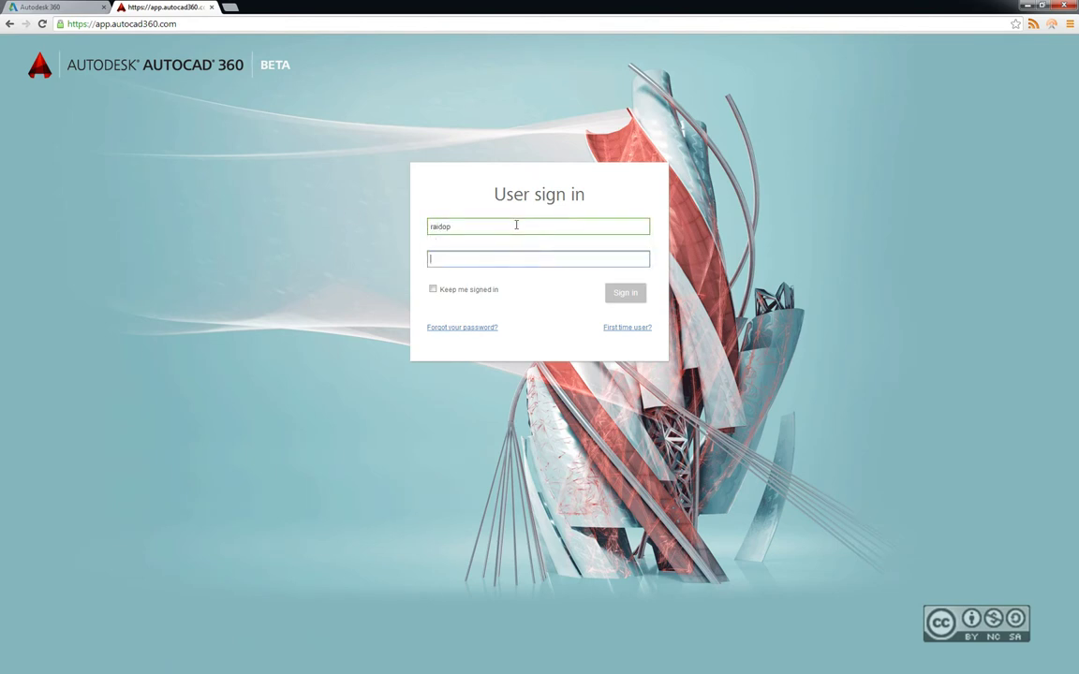
{"action": "type", "text": "****"}
{"action": "type", "text": "****"}
{"action": "left_click", "coordinate": [624, 296]}
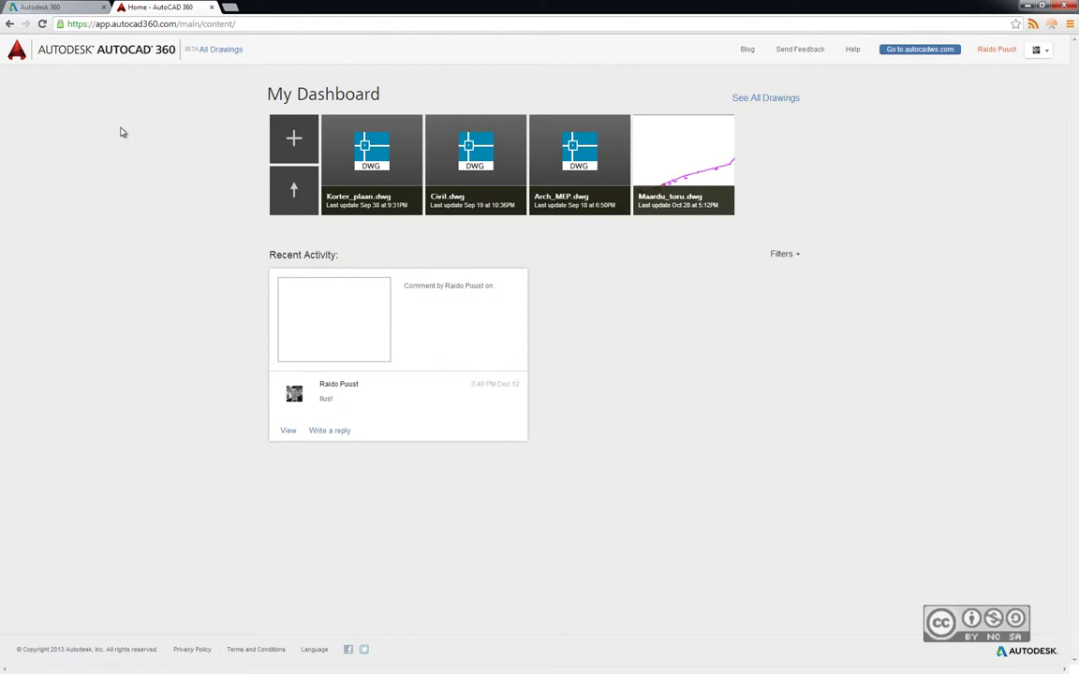
Step: Switch between the Autodesk 360 and AutoCAD 360 tabs, ending on Autodesk 360
{"action": "left_click", "coordinate": [44, 7]}
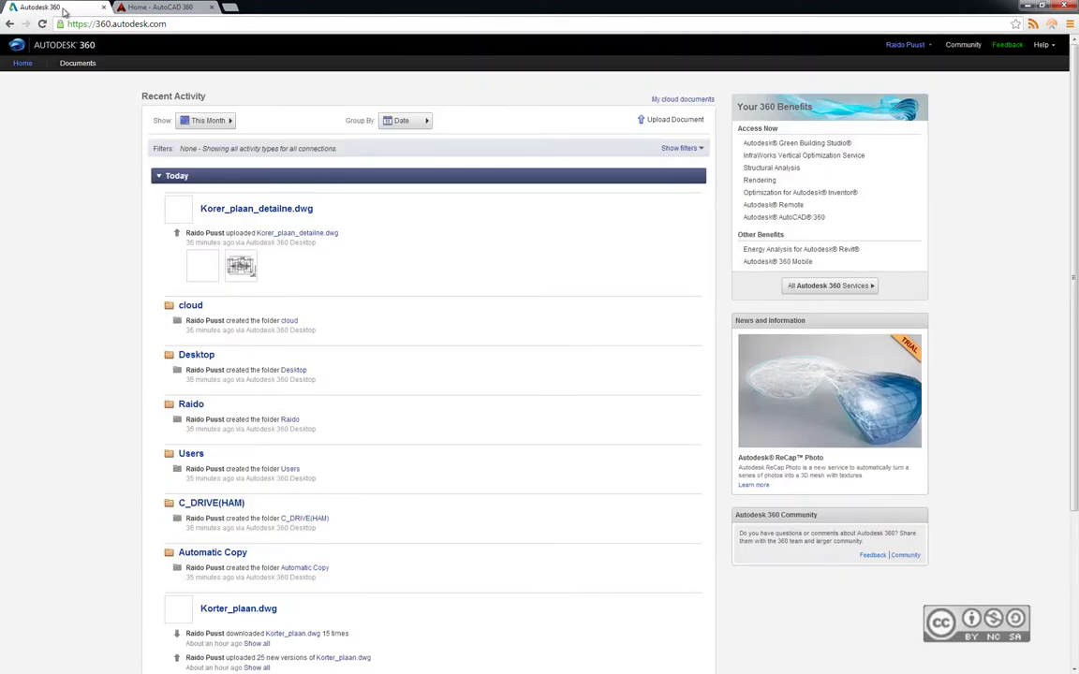
{"action": "left_click", "coordinate": [177, 9]}
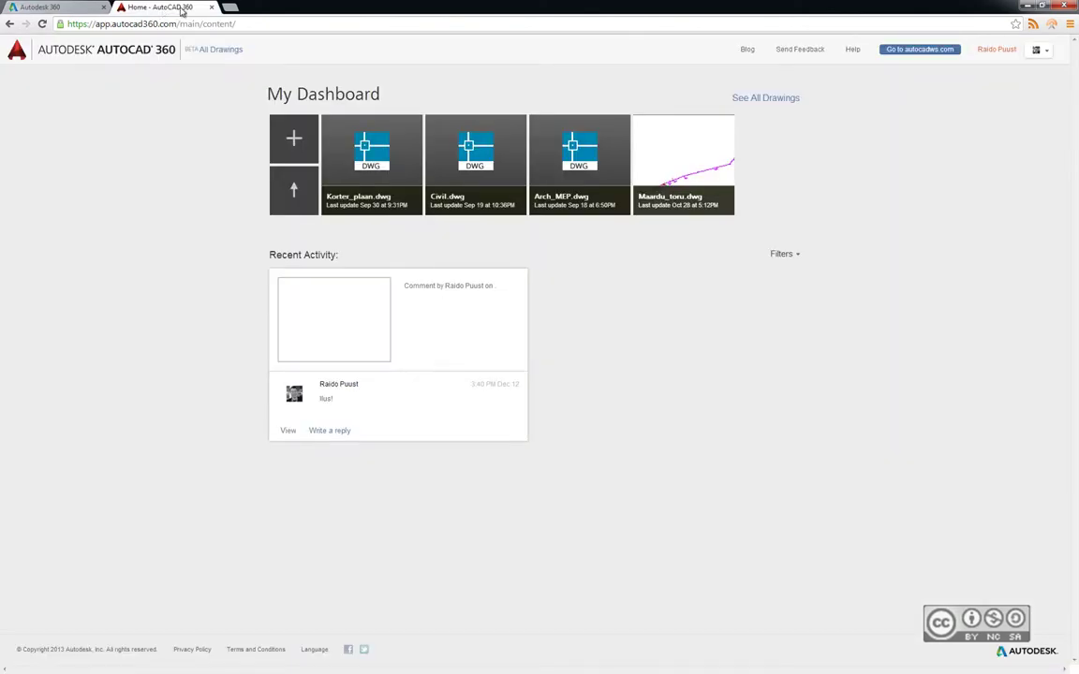
{"action": "left_click", "coordinate": [91, 8]}
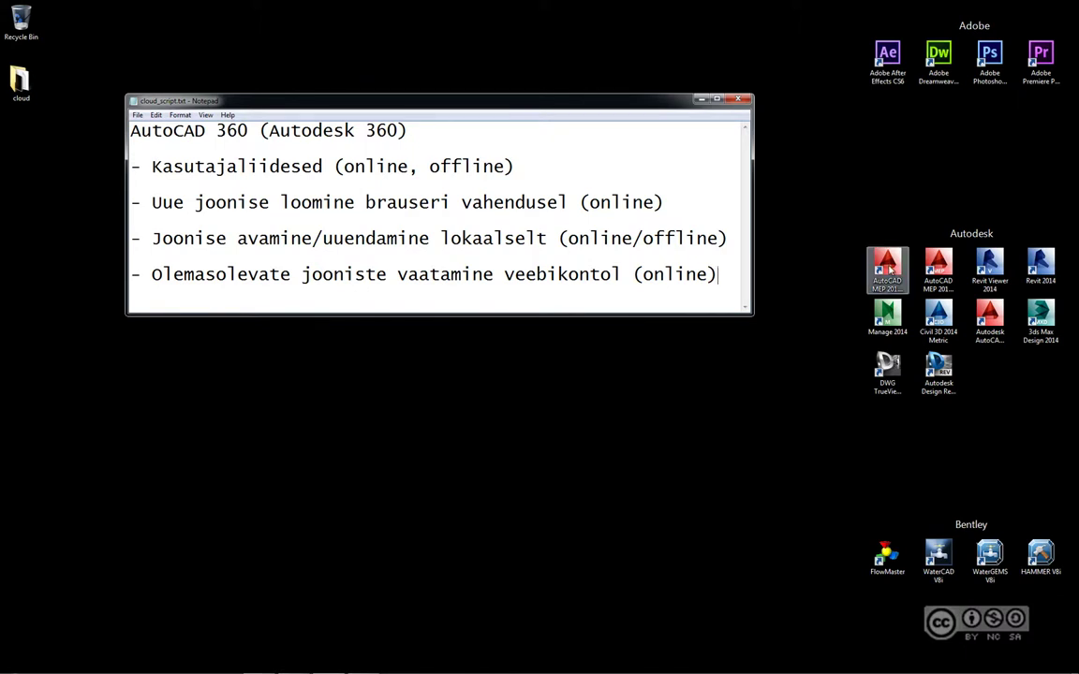
Step: Launch AutoCAD MEP 2014 from its desktop shortcut
{"action": "left_click", "coordinate": [887, 269]}
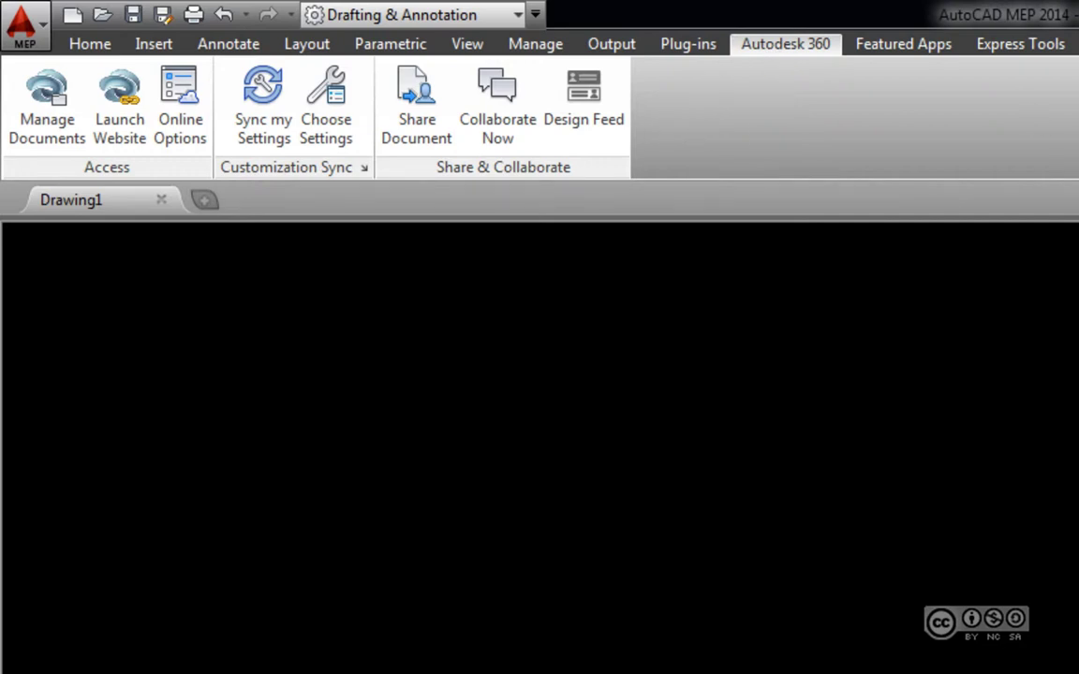
Step: Use Sign In to Autodesk 360 with the Autodesk ID and password
{"action": "key", "text": "ctrl+1"}
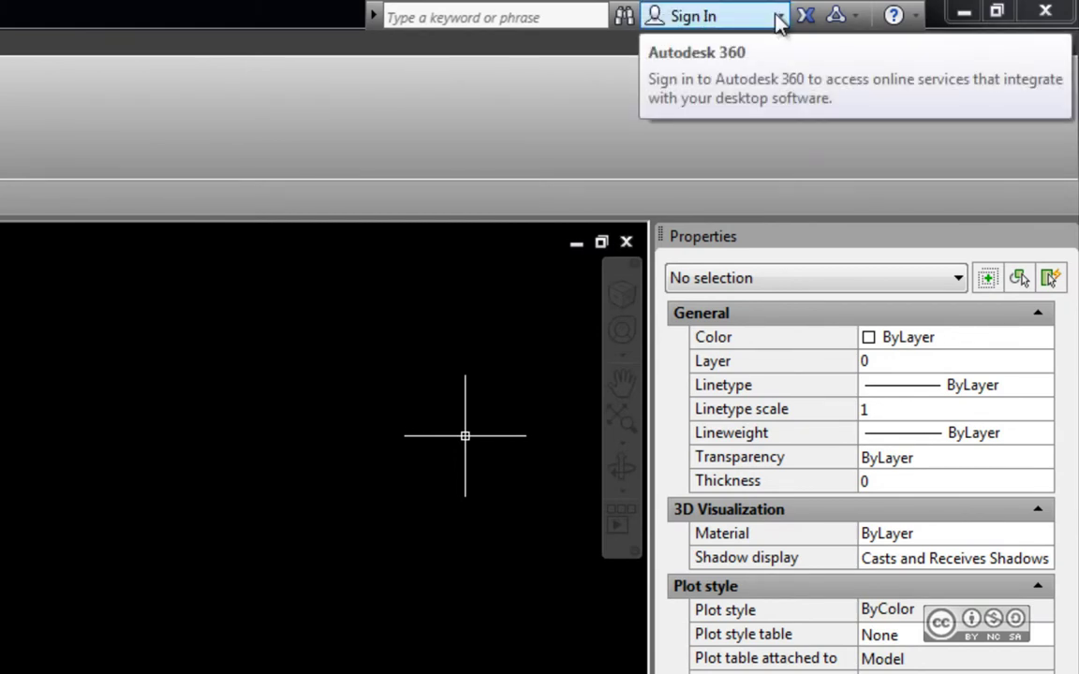
{"action": "left_click", "coordinate": [777, 18]}
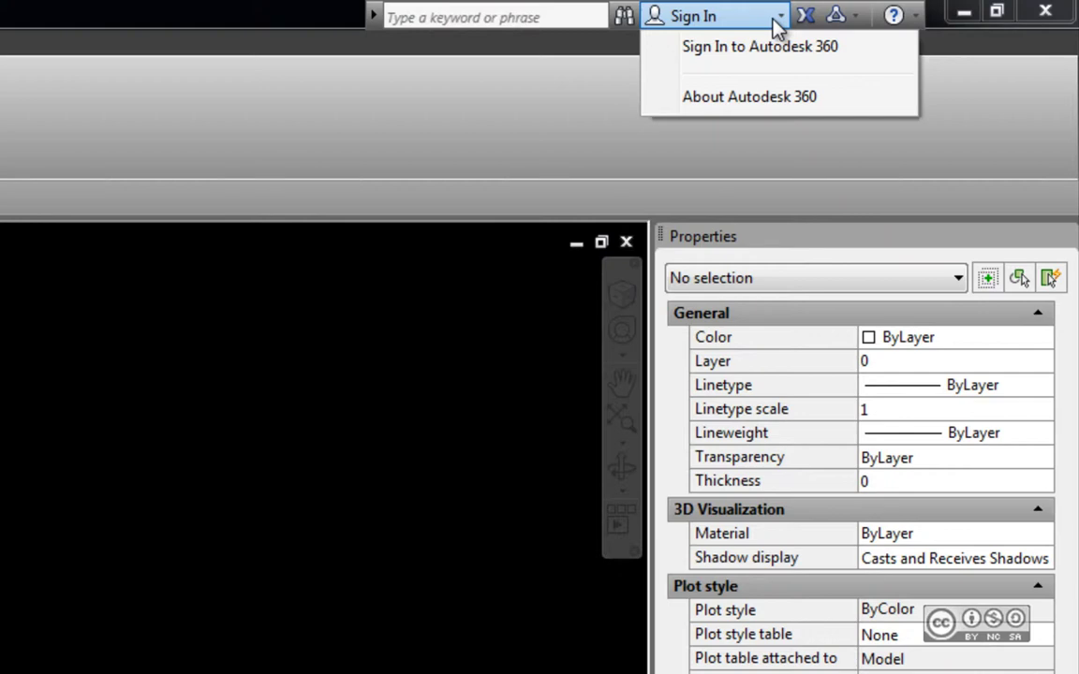
{"action": "left_click", "coordinate": [722, 52]}
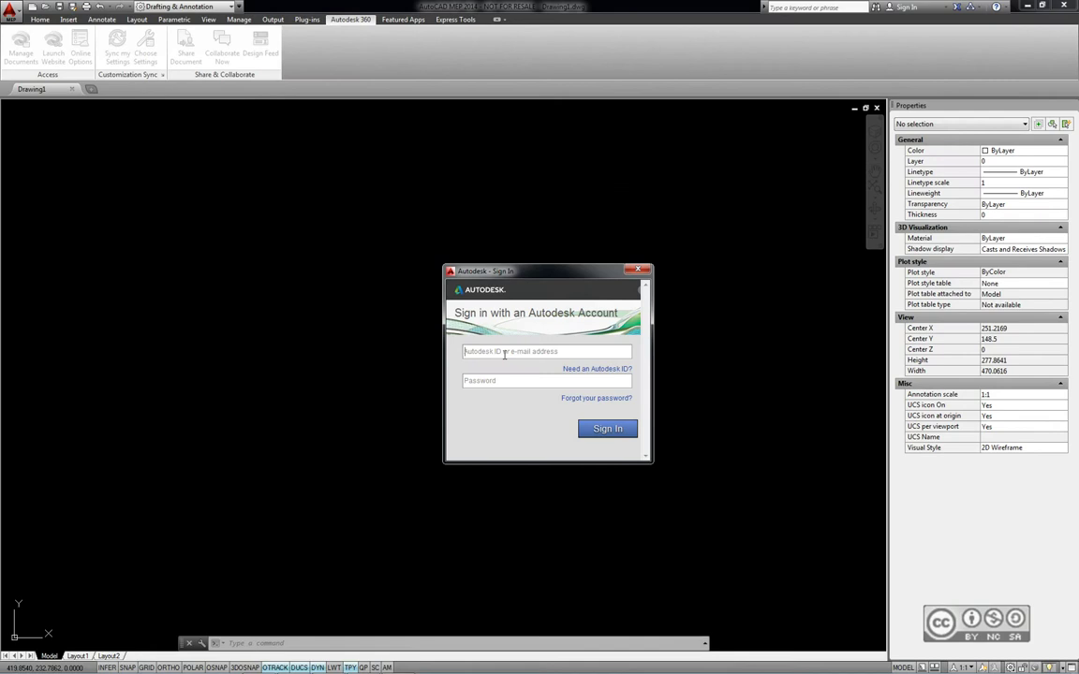
{"action": "left_click", "coordinate": [503, 353]}
{"action": "type", "text": "raidop"}
{"action": "left_click", "coordinate": [475, 378]}
{"action": "type", "text": "**"}
{"action": "type", "text": "******"}
{"action": "left_click", "coordinate": [606, 429]}
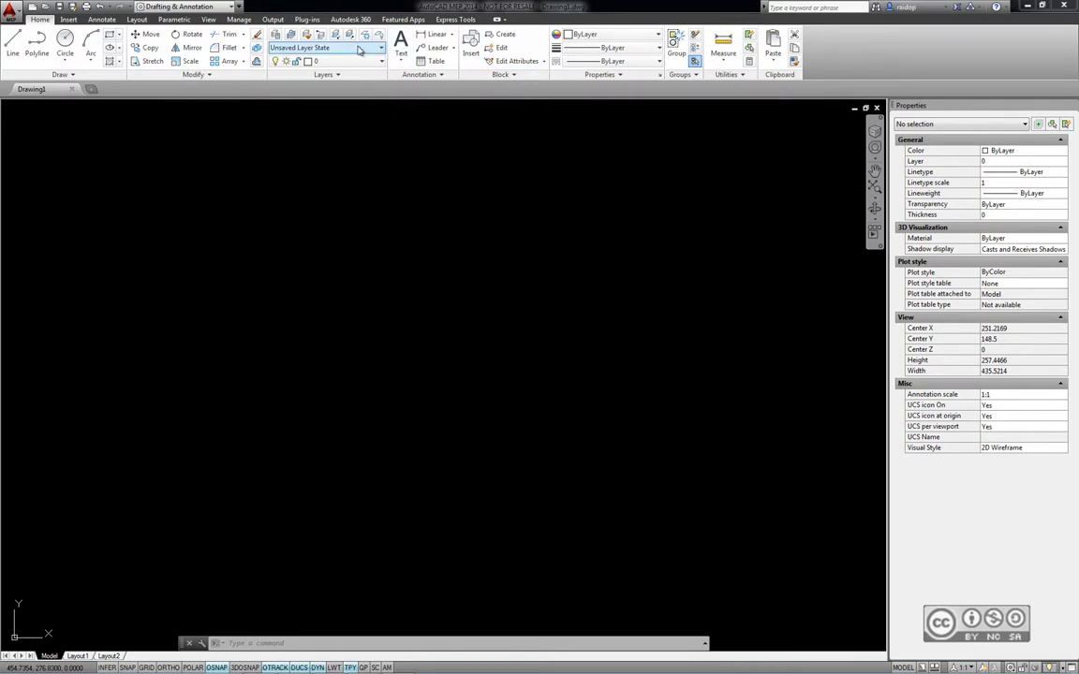
Step: Use Manage Documents on the Autodesk 360 ribbon tab to open the cloud folder
{"action": "left_click", "coordinate": [350, 20]}
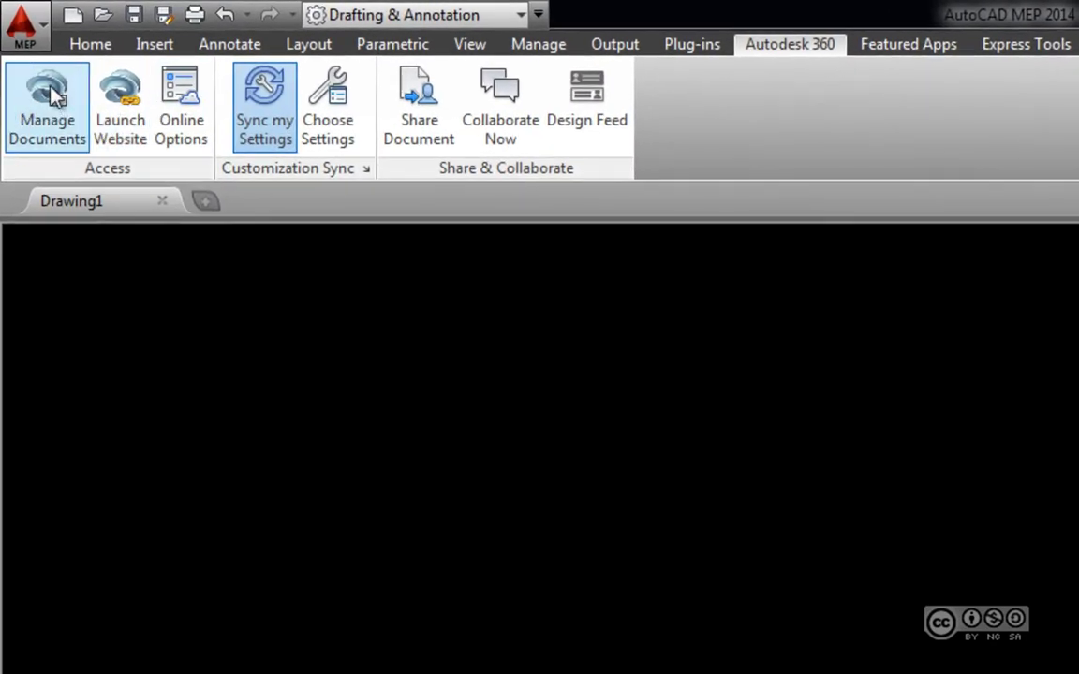
{"action": "left_click", "coordinate": [50, 84]}
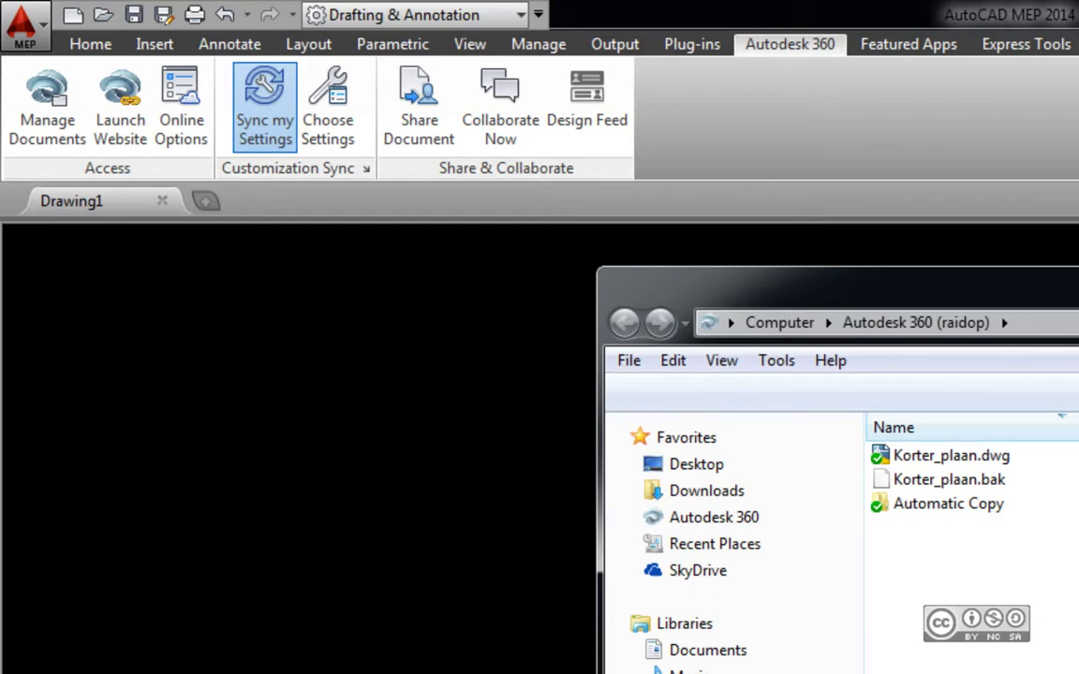
Step: Close Explorer, view the Autodesk 360 site via Launch Website, then close that browser tab
{"action": "left_click", "coordinate": [177, 239]}
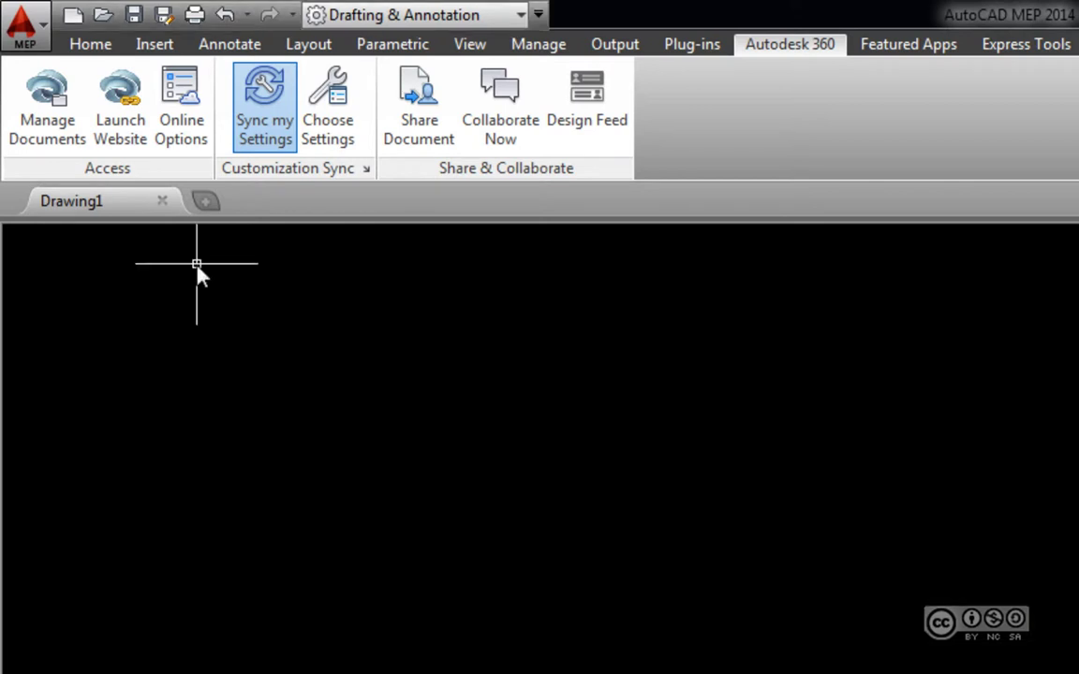
{"action": "left_click", "coordinate": [112, 101]}
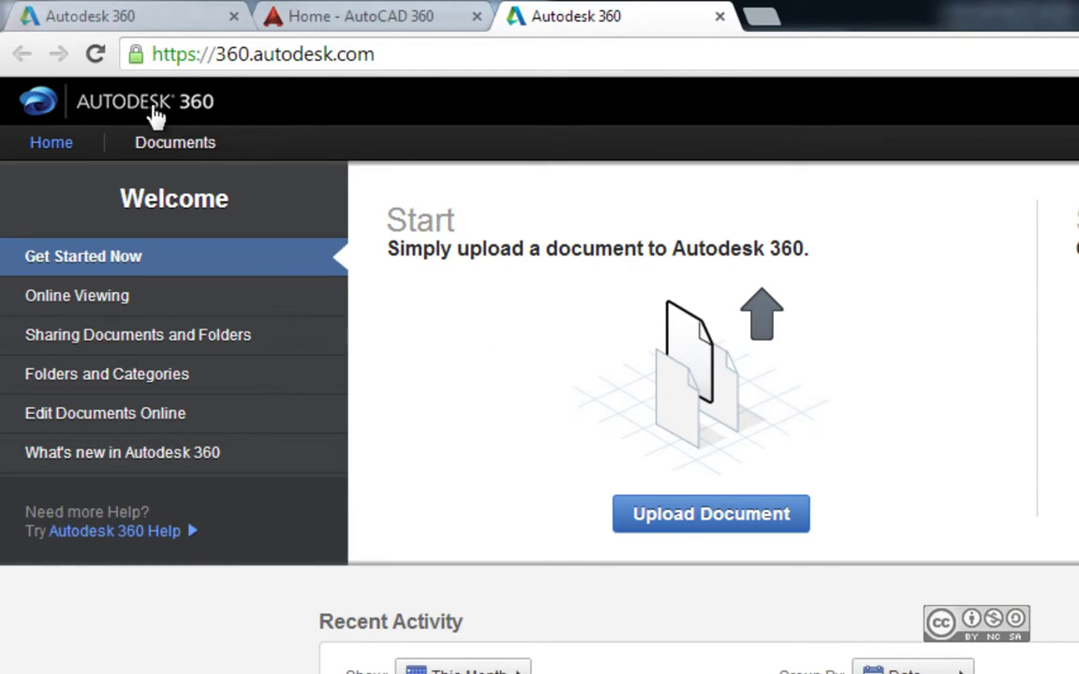
{"action": "left_click", "coordinate": [719, 16]}
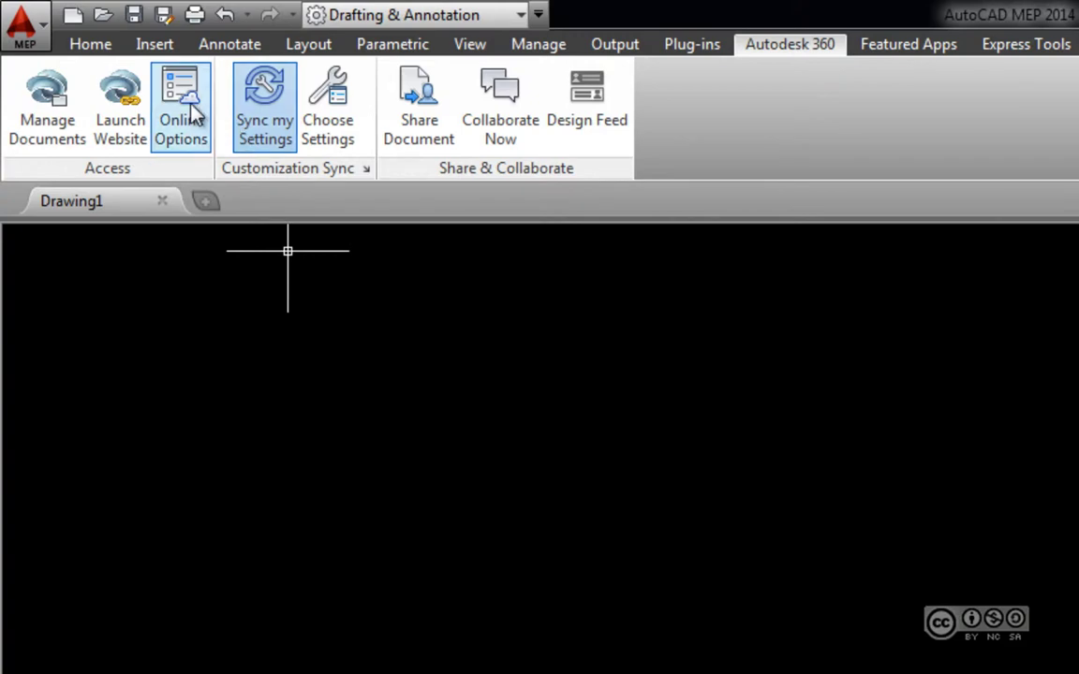
Step: Review Online Options and the Choose Which Settings Are Synced list, cancelling without changes
{"action": "left_click", "coordinate": [191, 109]}
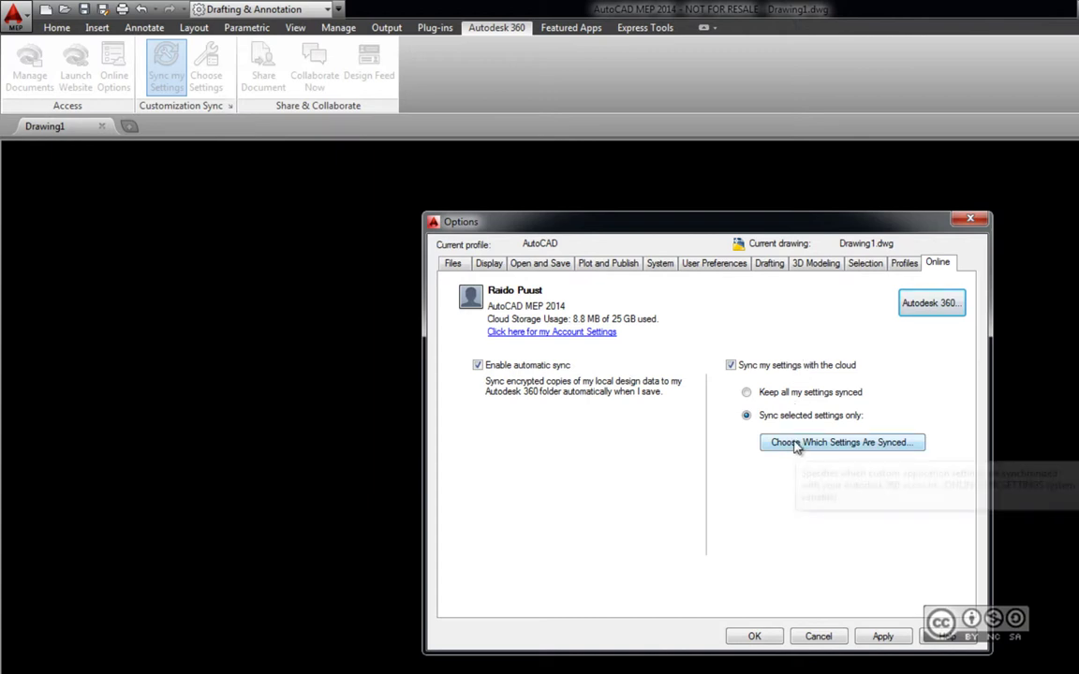
{"action": "left_click", "coordinate": [871, 454]}
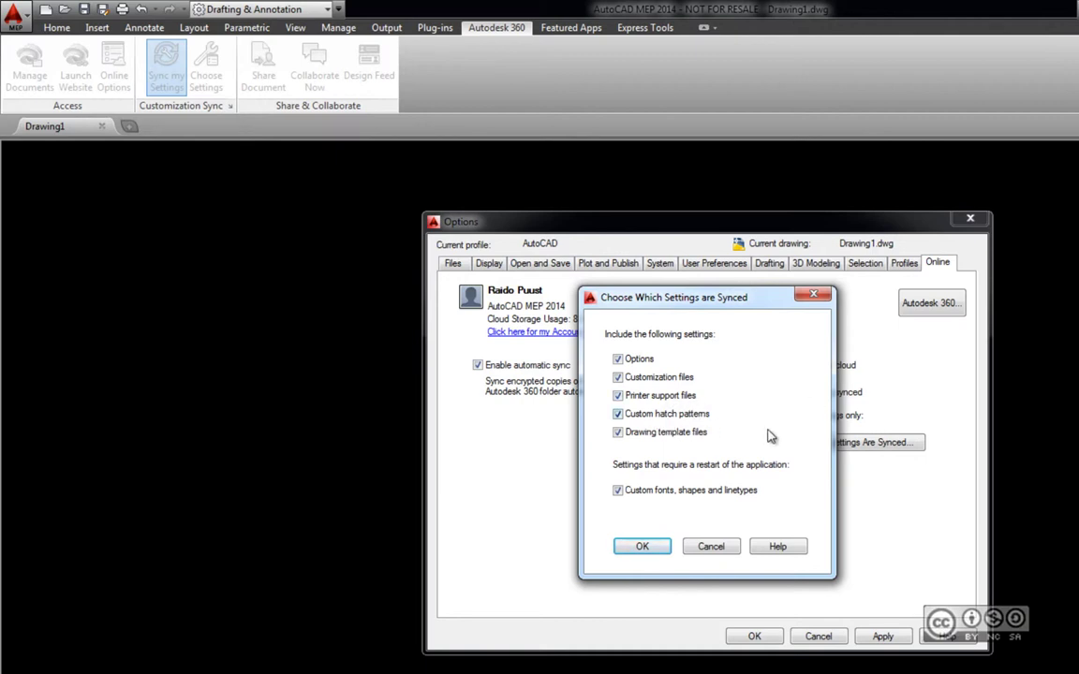
{"action": "left_click", "coordinate": [711, 546]}
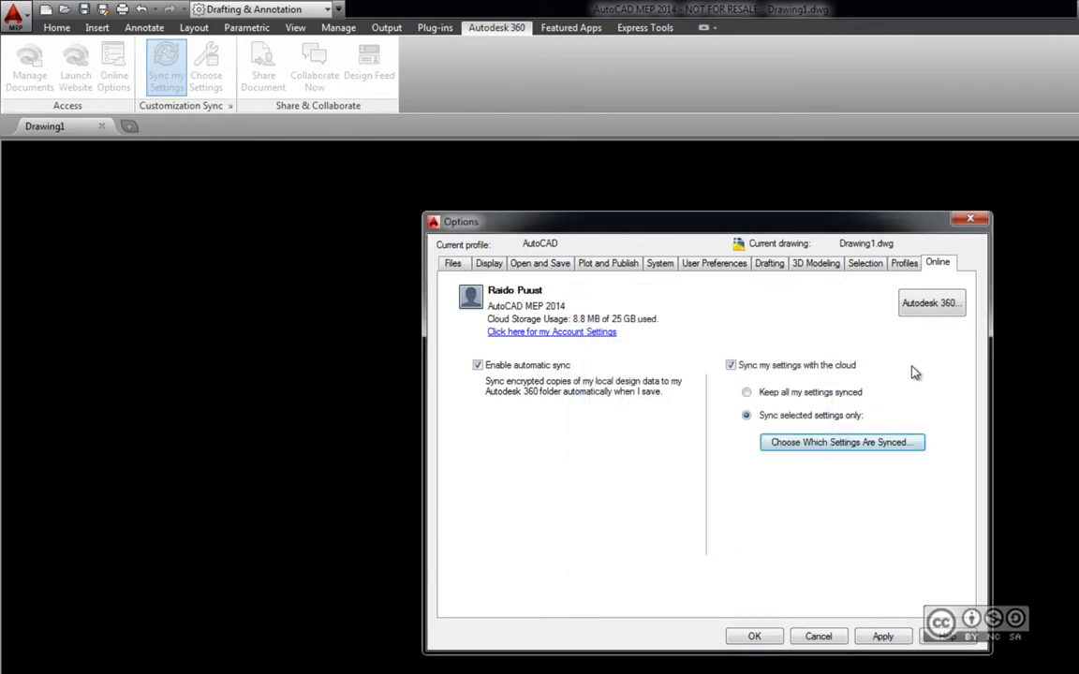
Step: View the Autodesk 360 web page, then close it and cancel the Options dialog
{"action": "left_click", "coordinate": [931, 303]}
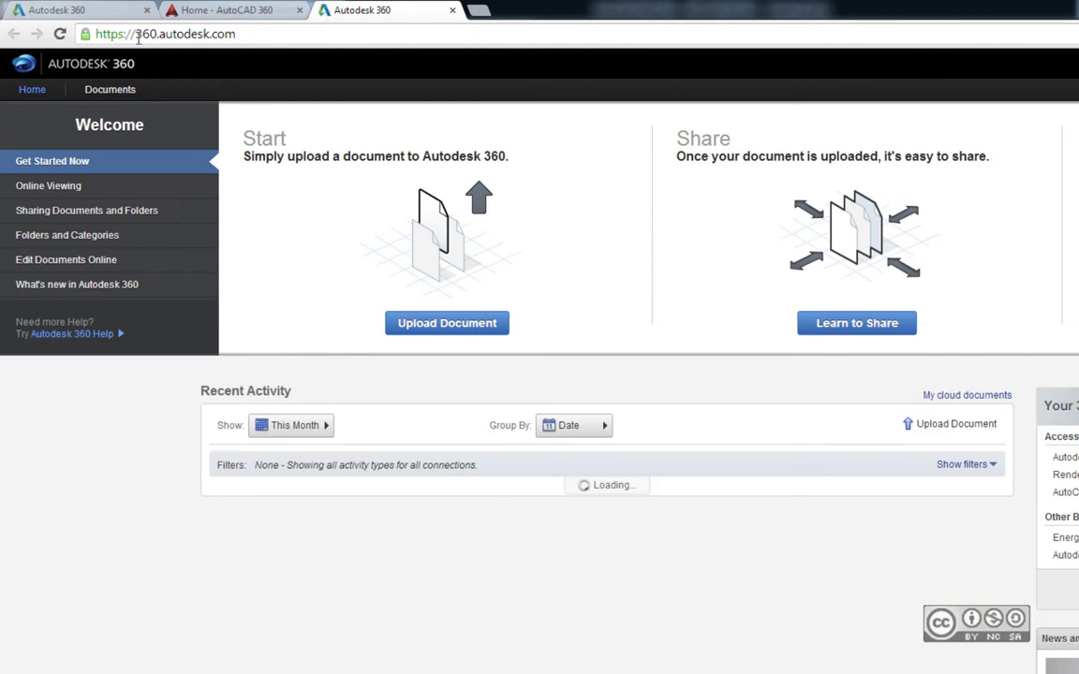
{"action": "left_click", "coordinate": [453, 11]}
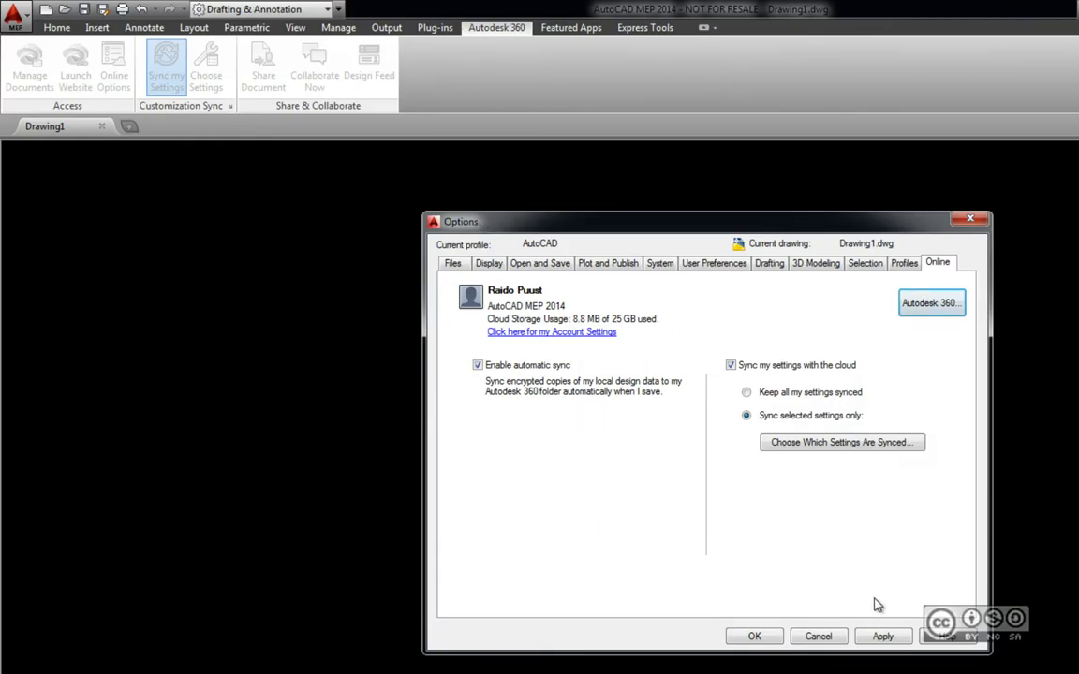
{"action": "left_click", "coordinate": [818, 636]}
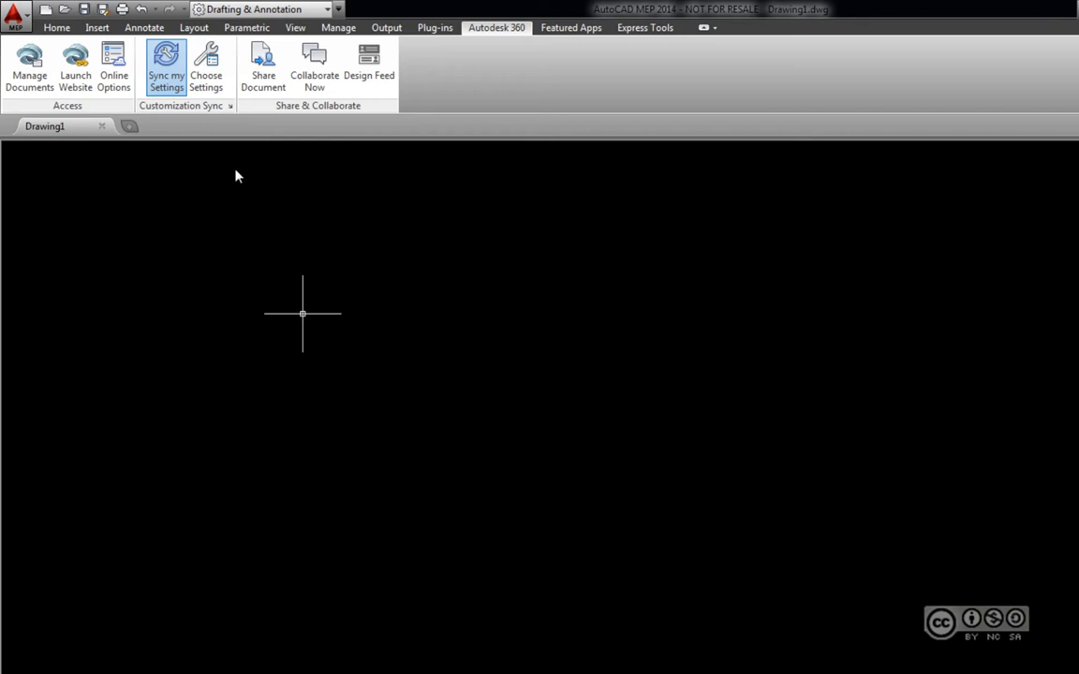
Step: Turn on Sync my Settings and review the synced setting types without changing them
{"action": "left_click", "coordinate": [168, 90]}
{"action": "left_click", "coordinate": [208, 70]}
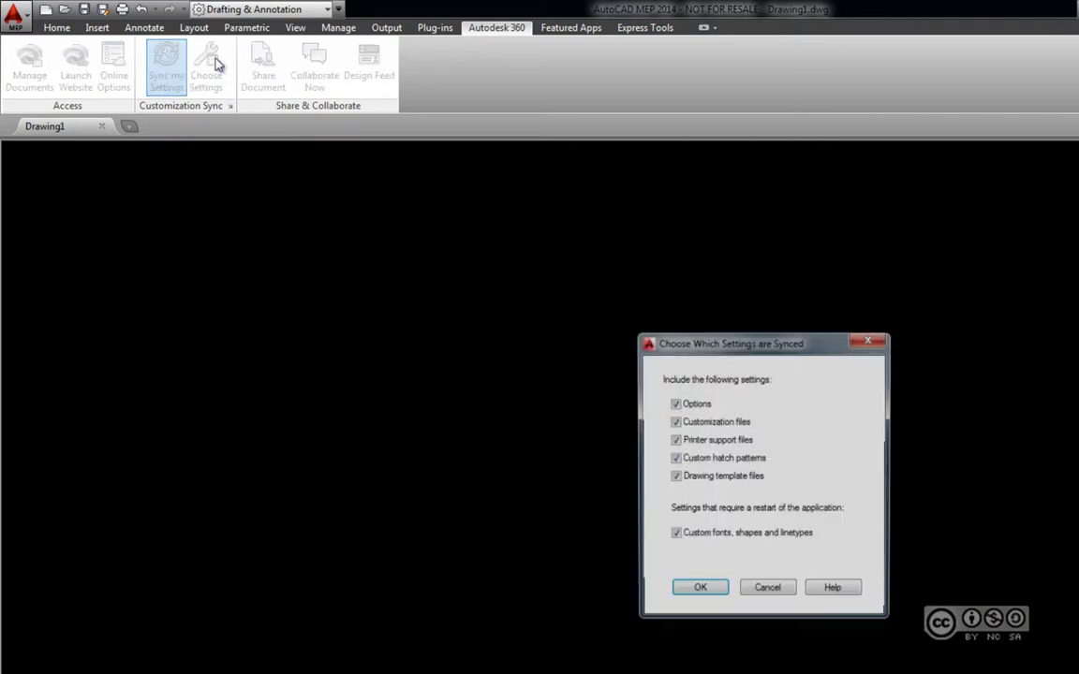
{"action": "left_click", "coordinate": [766, 591]}
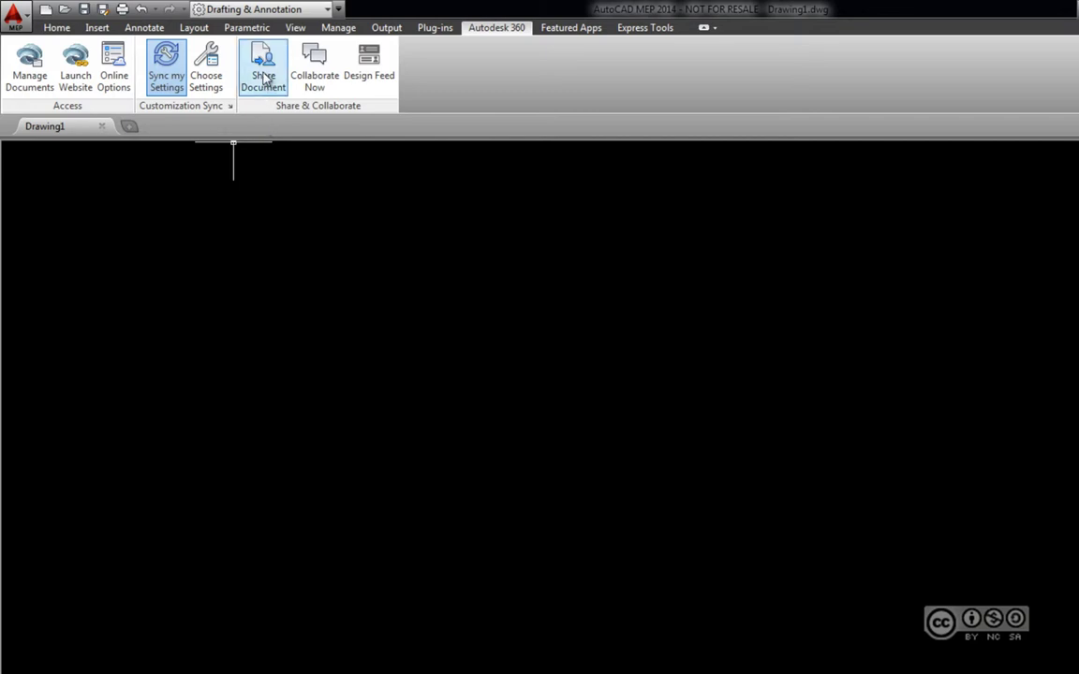
{"action": "left_click", "coordinate": [265, 79]}
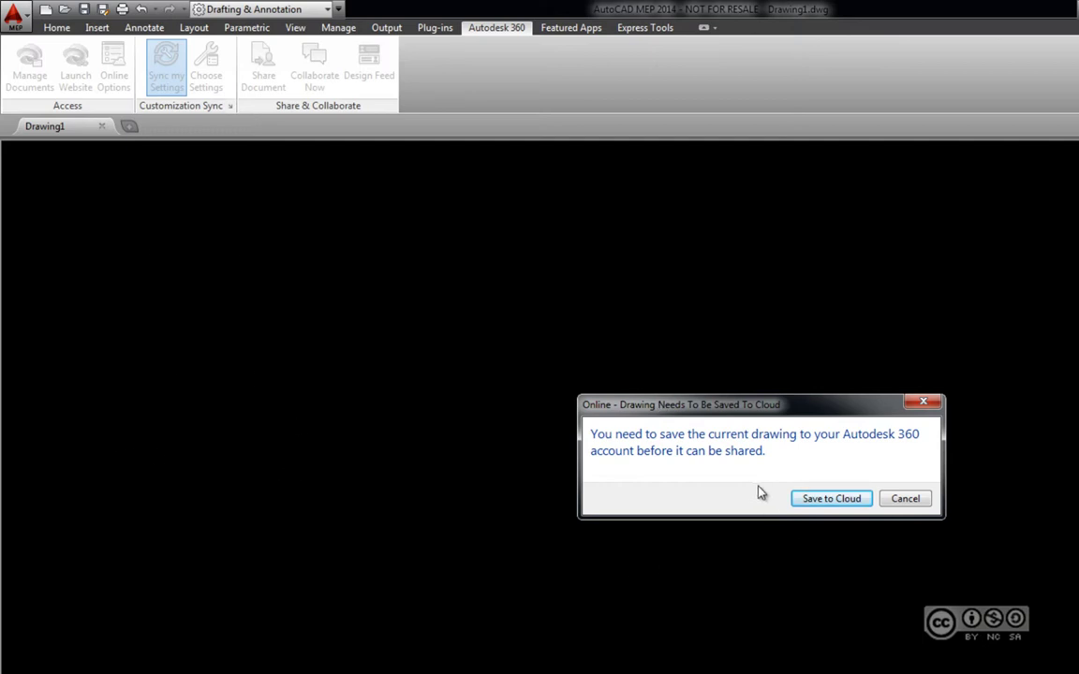
{"action": "left_click", "coordinate": [905, 501]}
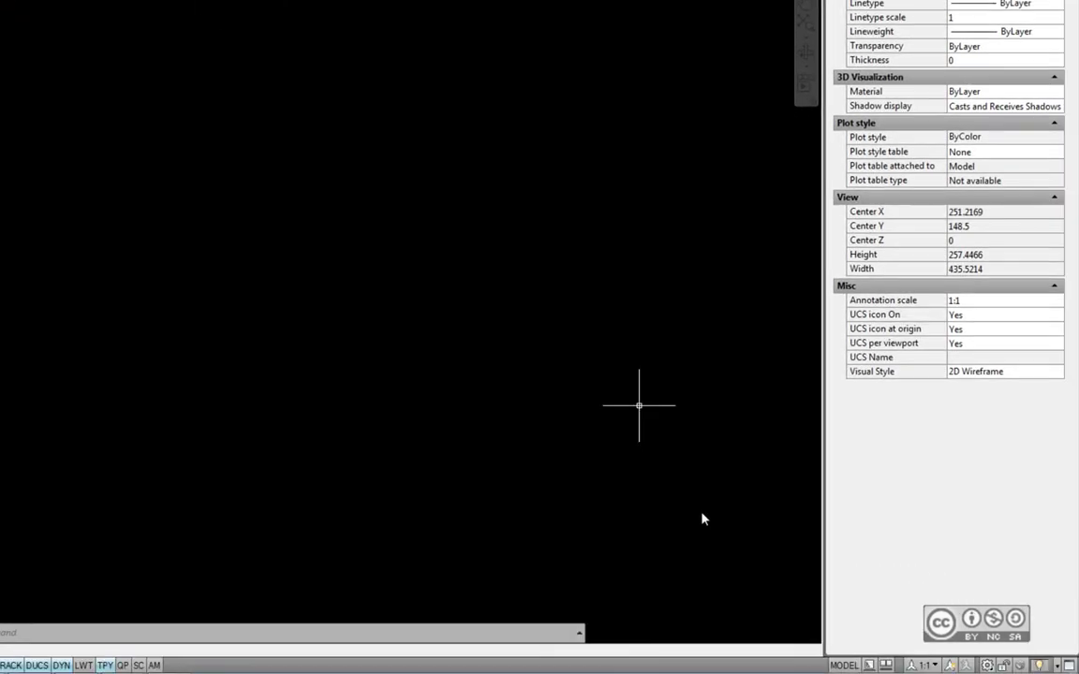
{"action": "mouse_move", "coordinate": [933, 667]}
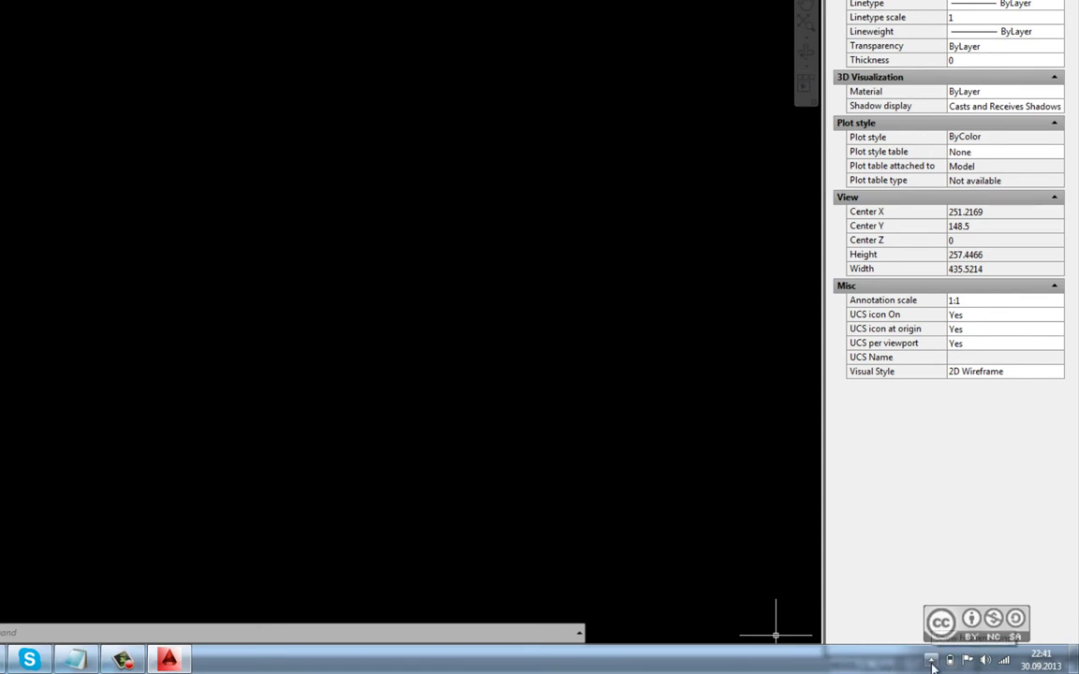
{"action": "left_click", "coordinate": [931, 661]}
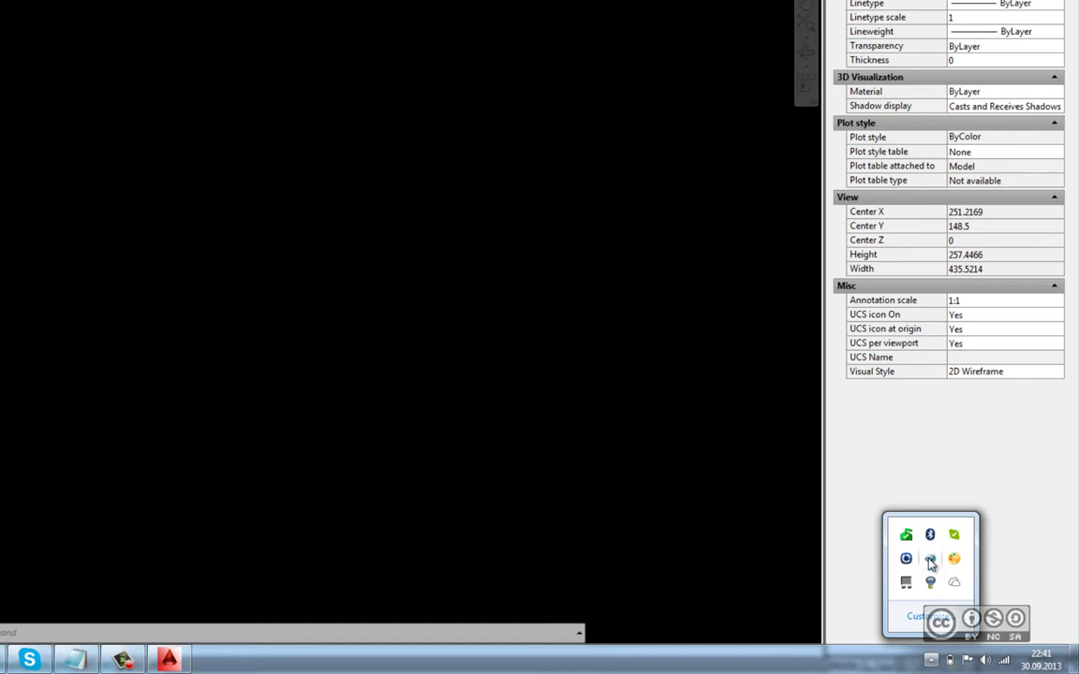
{"action": "right_click", "coordinate": [930, 562]}
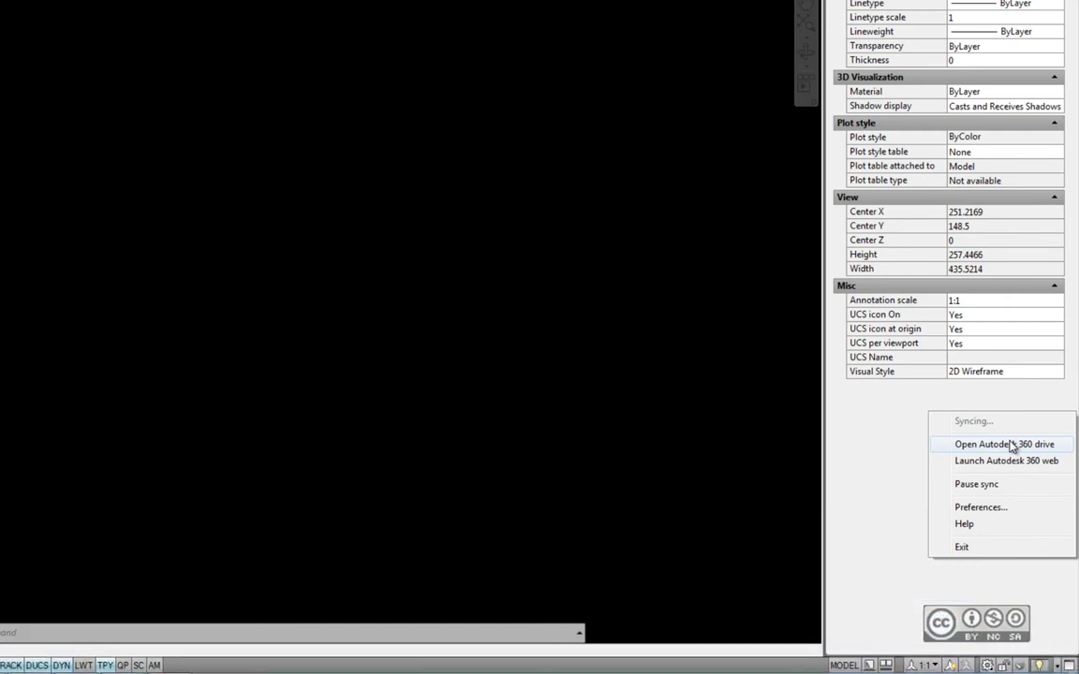
{"action": "left_click", "coordinate": [994, 511]}
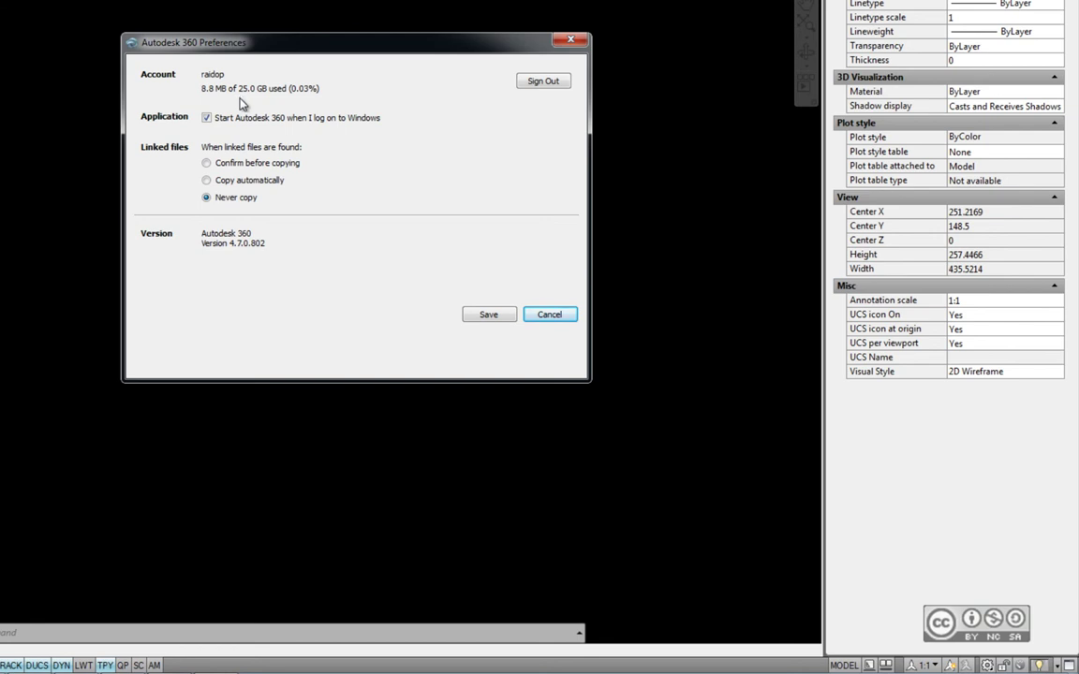
{"action": "left_click", "coordinate": [550, 316]}
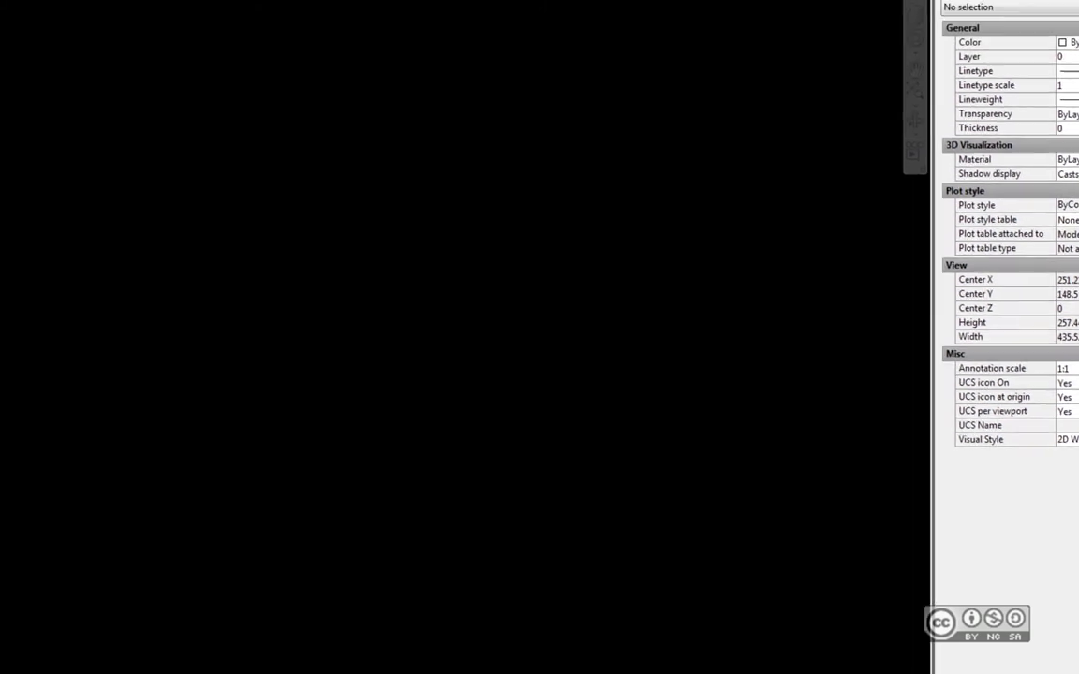
{"action": "left_click", "coordinate": [18, 17]}
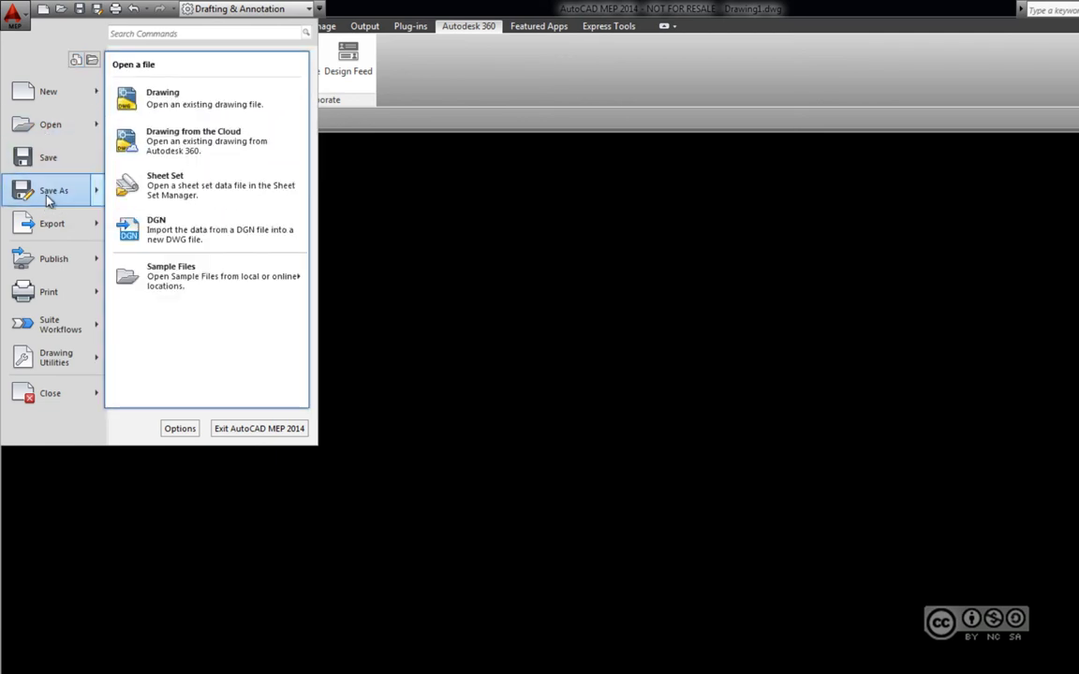
{"action": "mouse_move", "coordinate": [54, 190]}
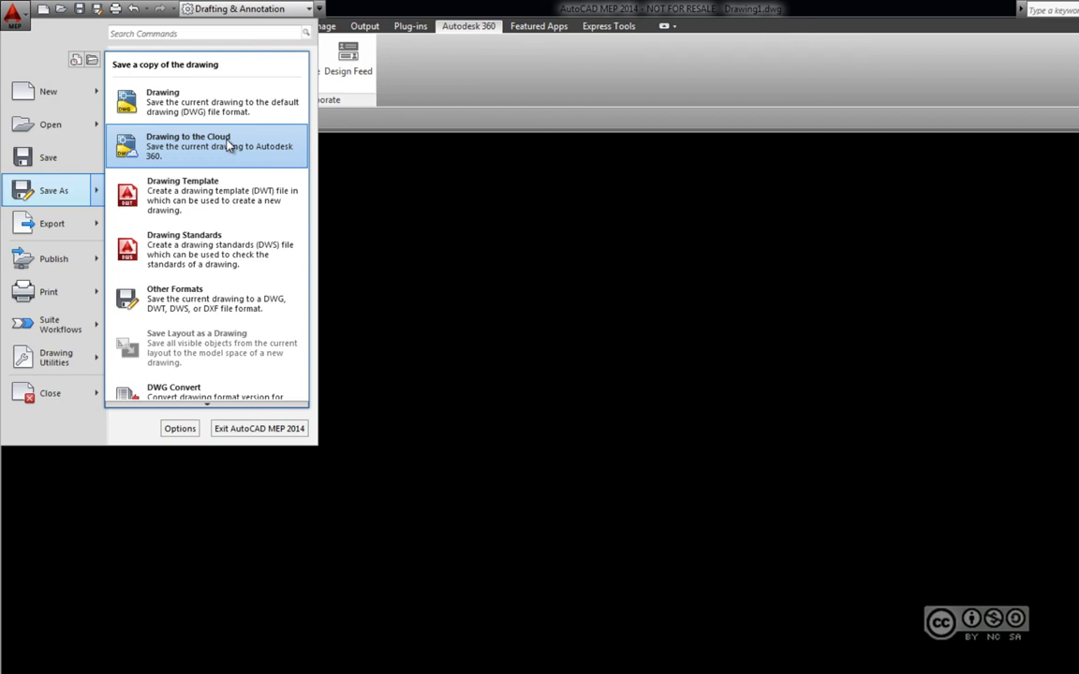
{"action": "left_click", "coordinate": [468, 84]}
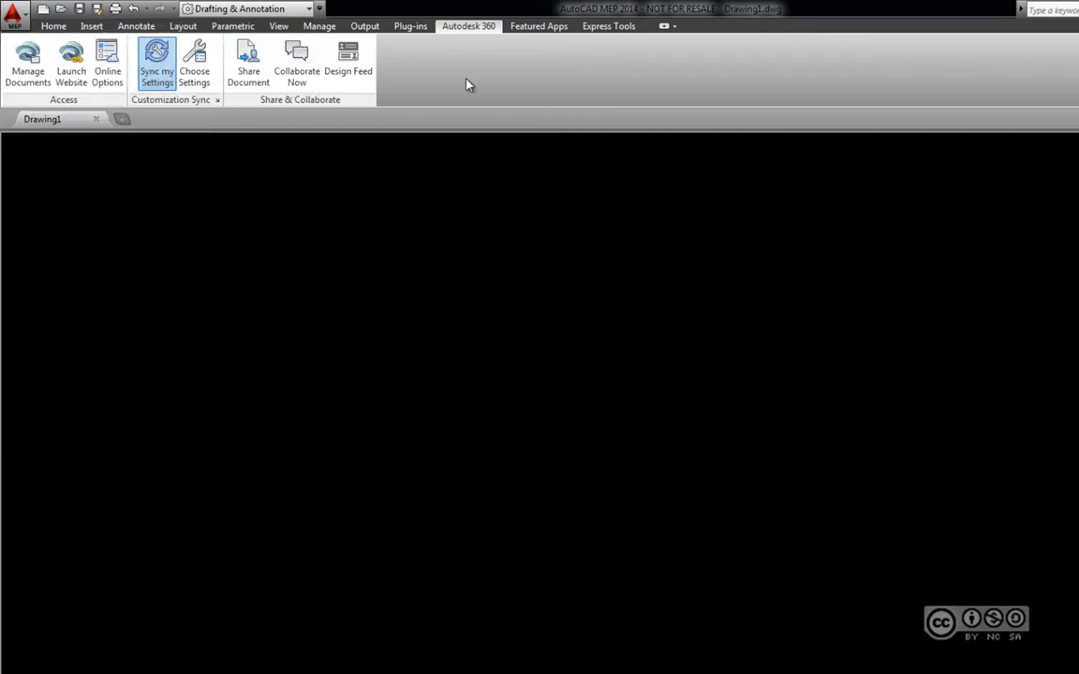